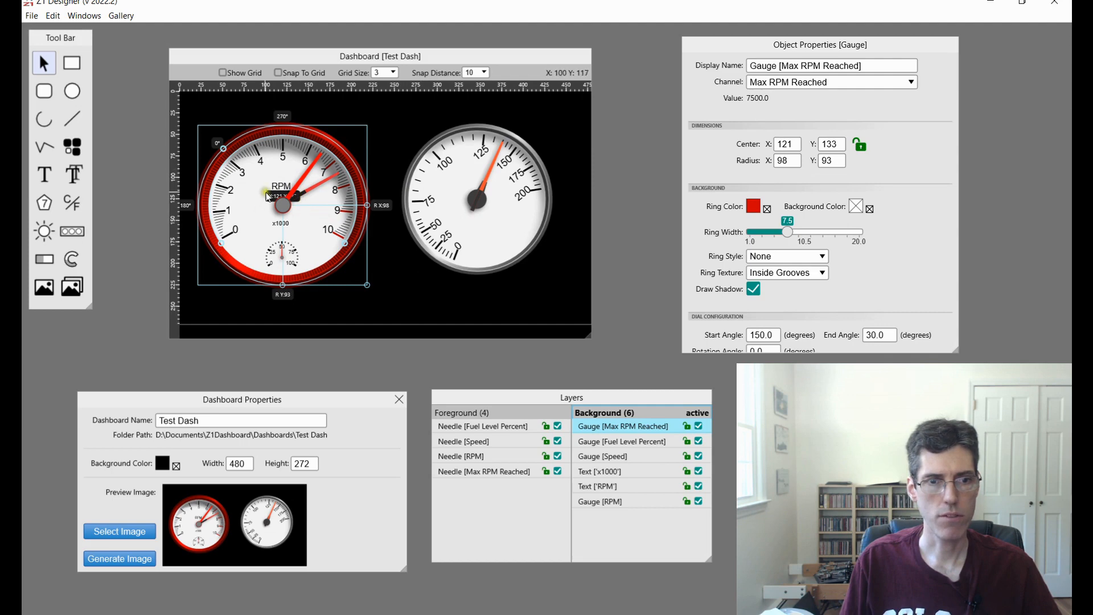
# Step: Try the Basic Ring 3 needle on the Max RPM Reached gauge and settle on the Basic Ring needle
pyautogui.scroll(-3, 871, 211)
pyautogui.scroll(-6, 868, 206)
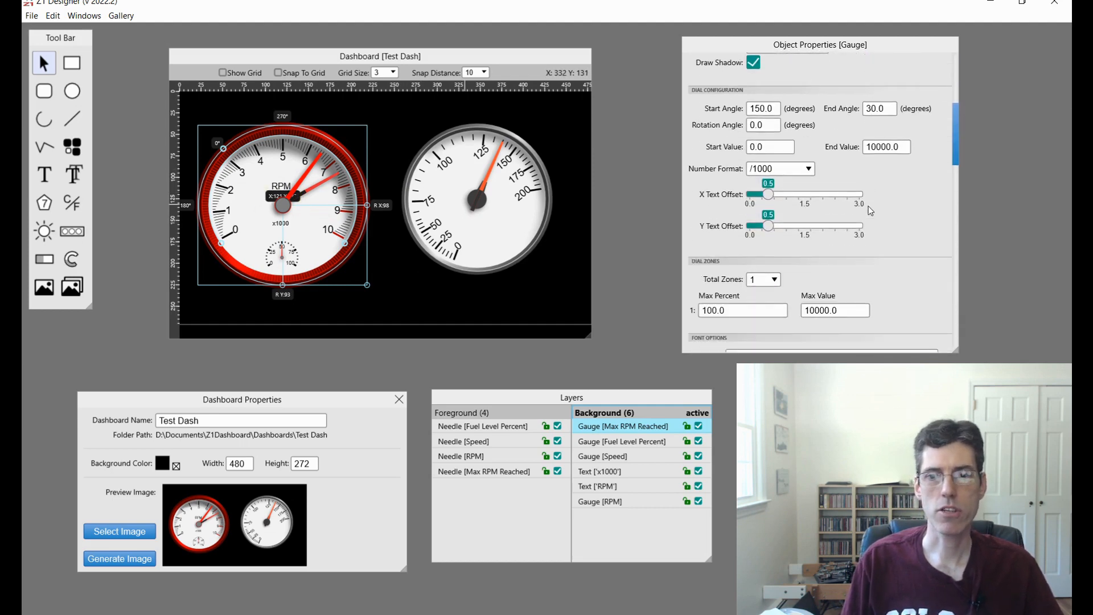
pyautogui.scroll(-2, 865, 207)
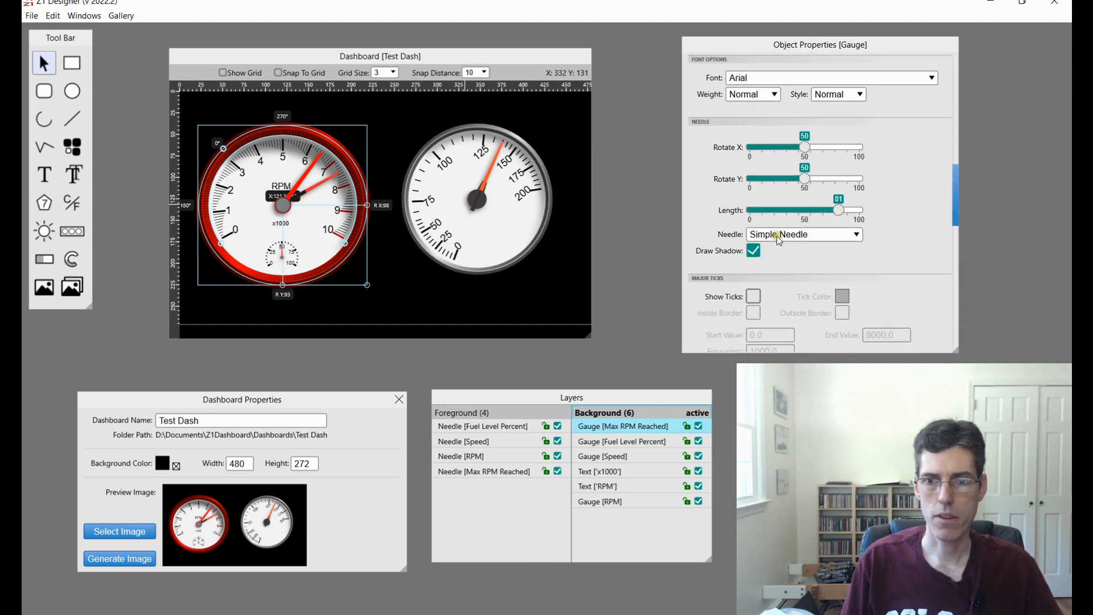
pyautogui.click(810, 237)
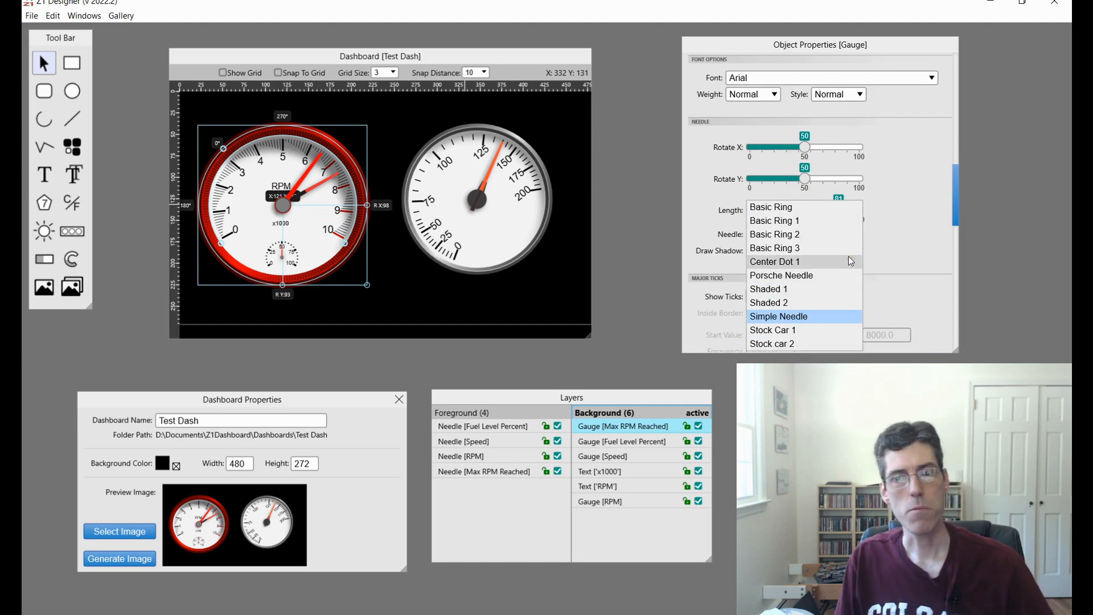
pyautogui.click(831, 248)
pyautogui.click(794, 233)
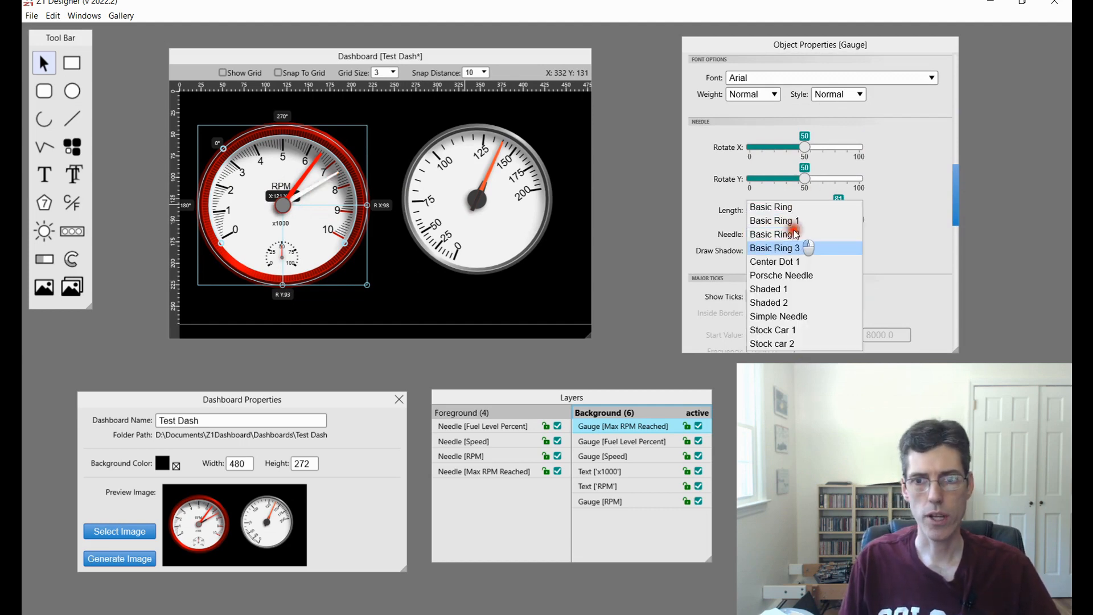
pyautogui.click(780, 205)
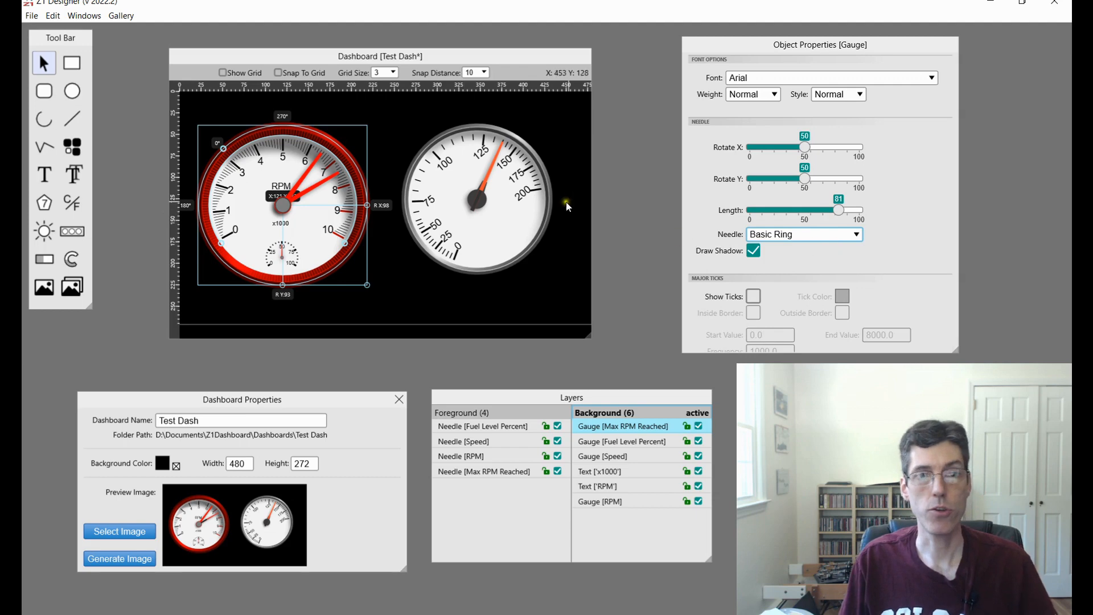
# Step: Open the list of current needles and start a new needle as a copy of Basic Ring
pyautogui.click(45, 16)
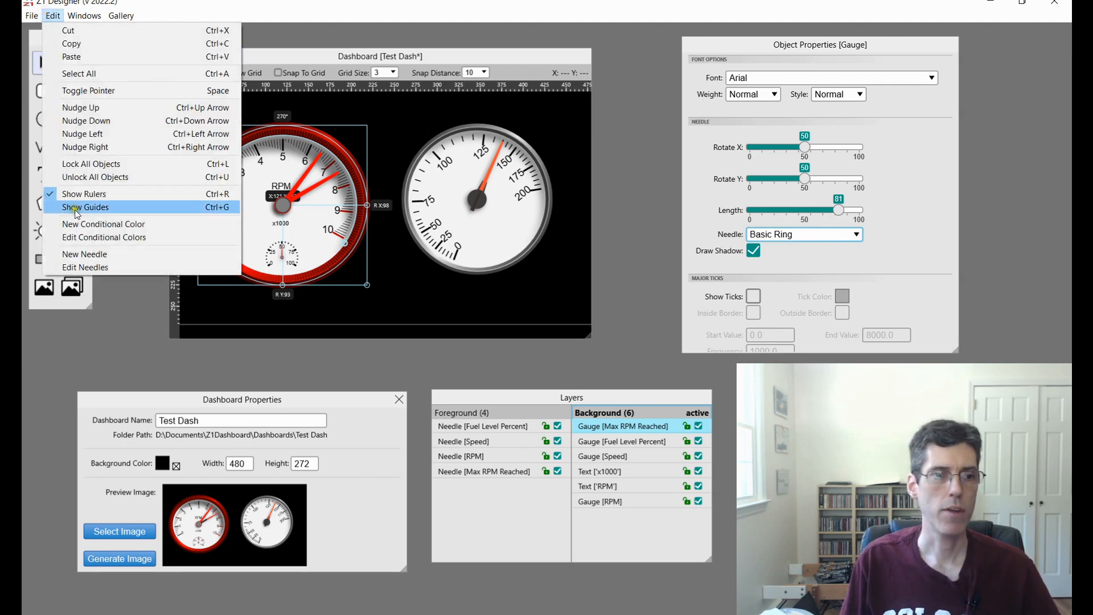
pyautogui.click(90, 266)
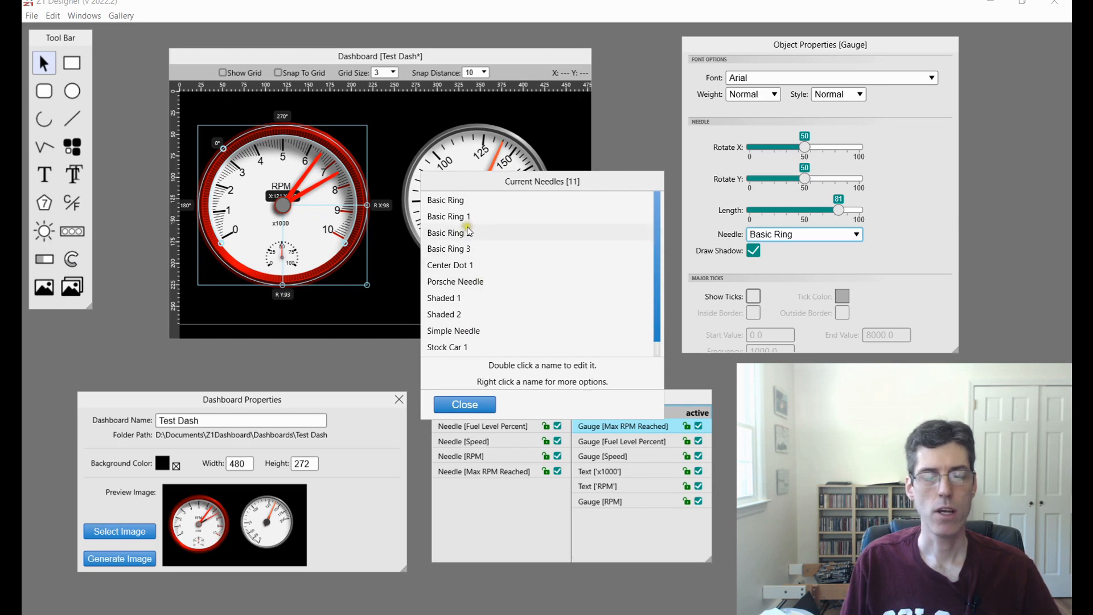
pyautogui.click(457, 202)
pyautogui.rightClick(457, 204)
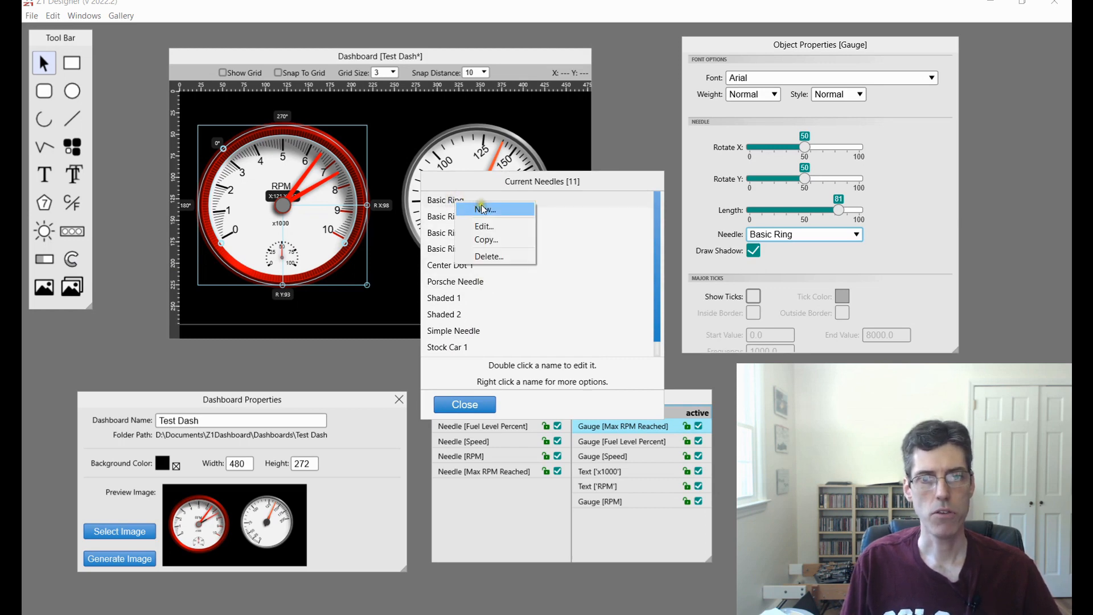
pyautogui.click(488, 244)
pyautogui.moveTo(521, 127); pyautogui.dragTo(404, 116)
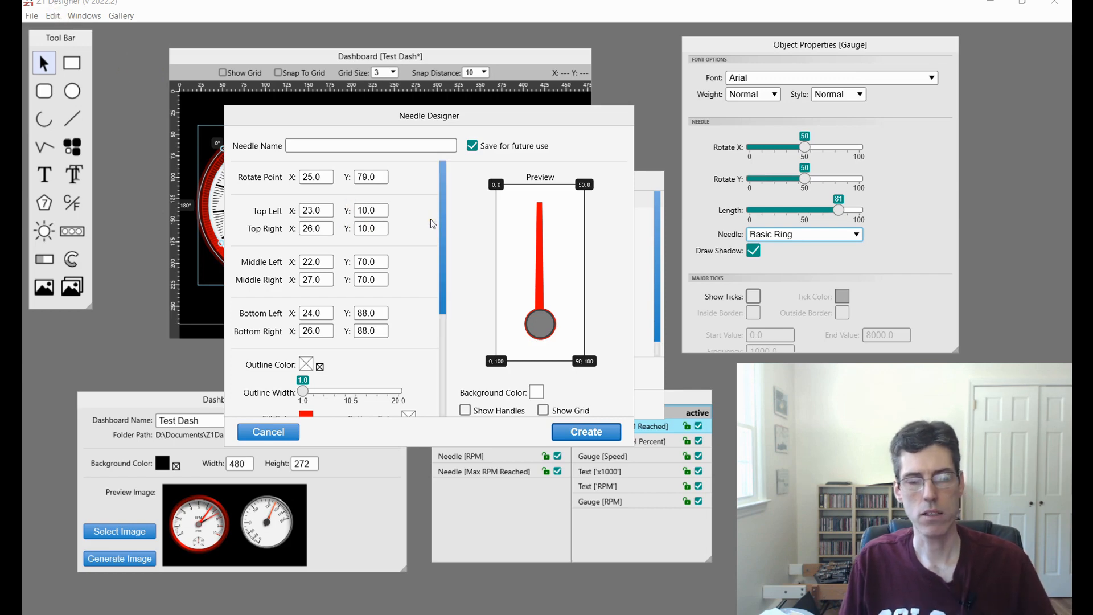
# Step: Name the needle "My New Needle" and keep it saved for future use
pyautogui.click(384, 282)
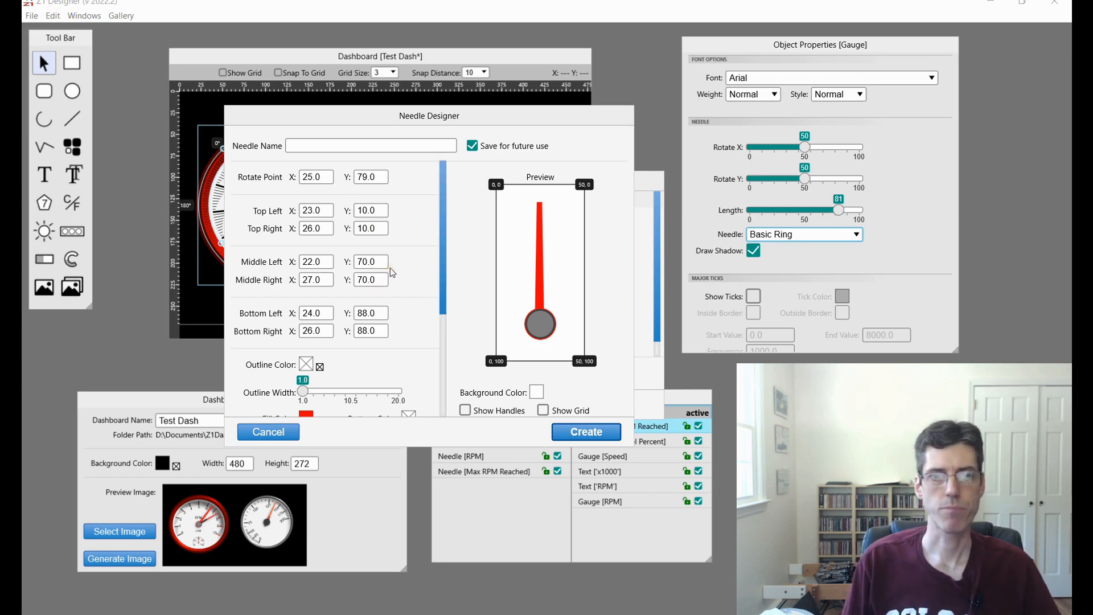
pyautogui.click(355, 143)
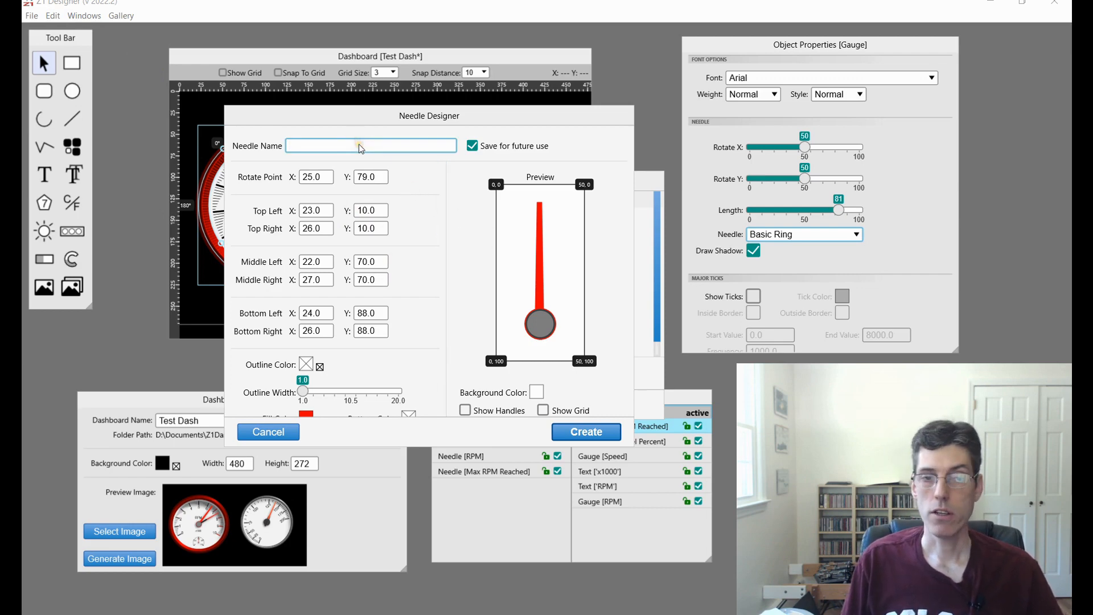
pyautogui.write('My New Needle')
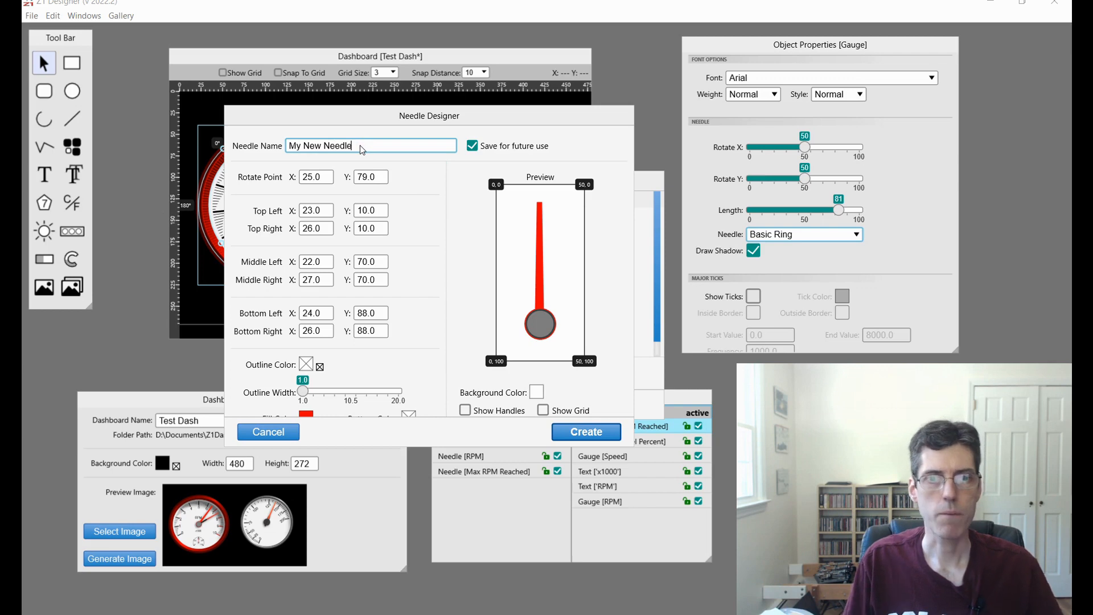
pyautogui.click(473, 151)
pyautogui.click(473, 151)
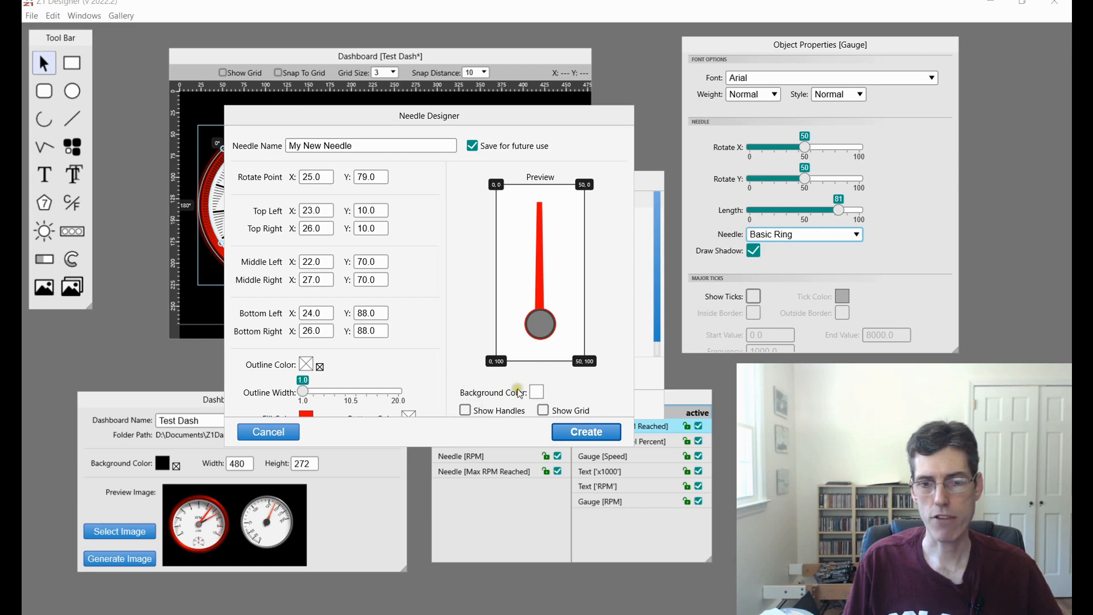
# Step: Try a dark grey background (RGB 46, 52, 54) in the needle preview and restore it to white
pyautogui.click(538, 394)
pyautogui.click(341, 239)
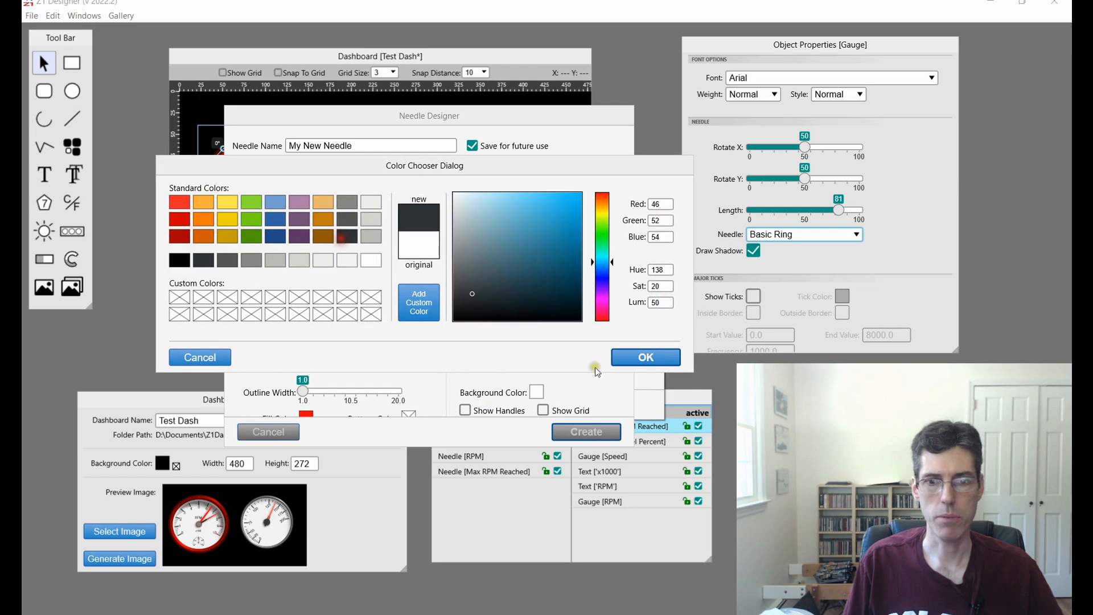
pyautogui.click(643, 358)
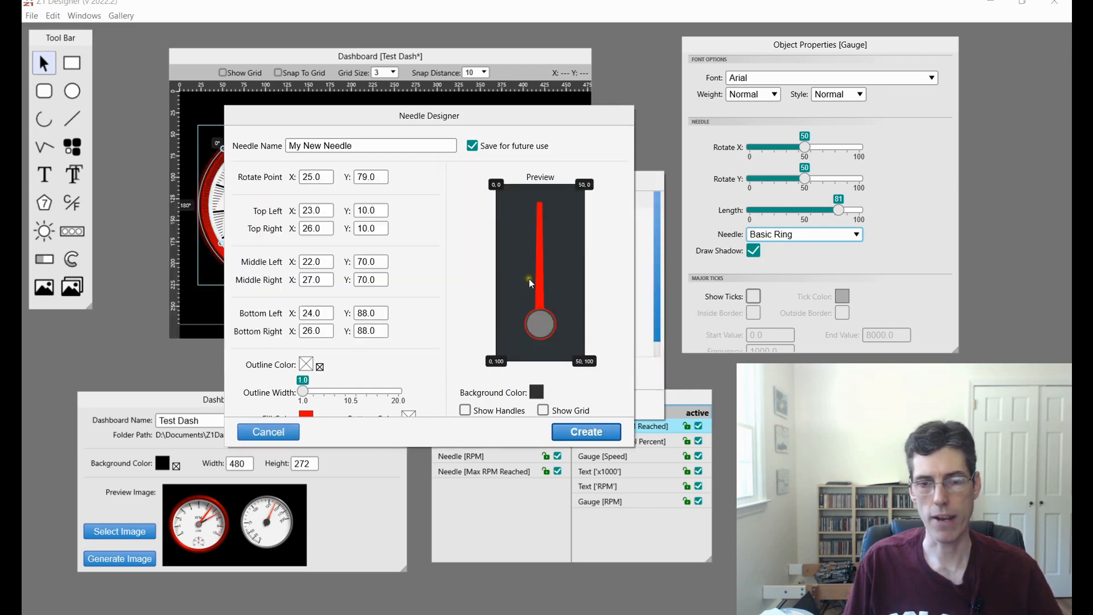
pyautogui.click(537, 392)
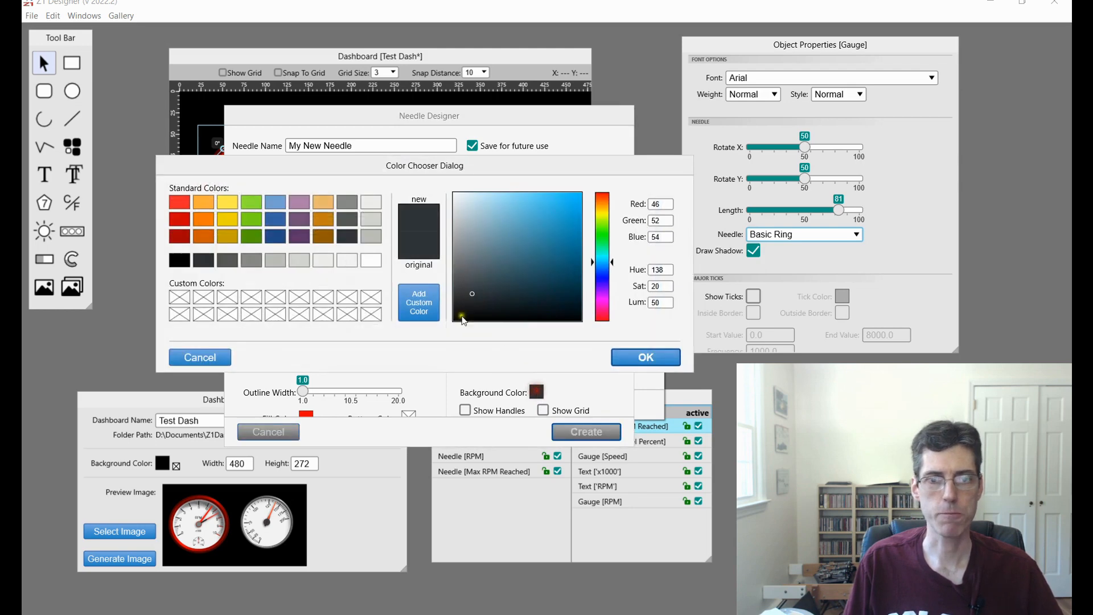
pyautogui.click(377, 260)
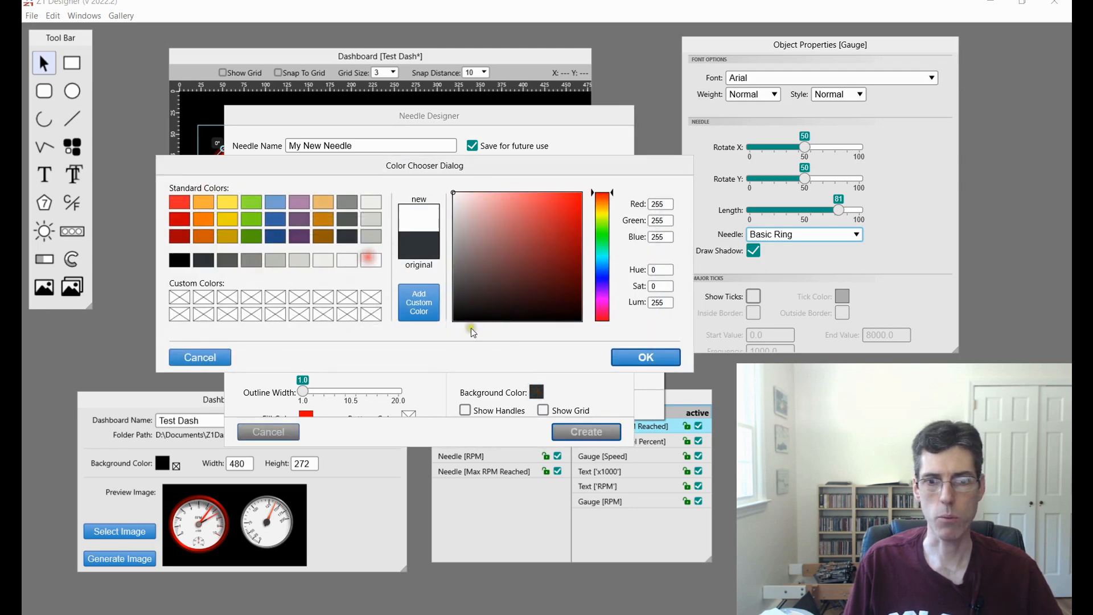
pyautogui.click(635, 354)
# Step: Show the needle's handles in the preview briefly, hide them again and show the grid
pyautogui.click(464, 410)
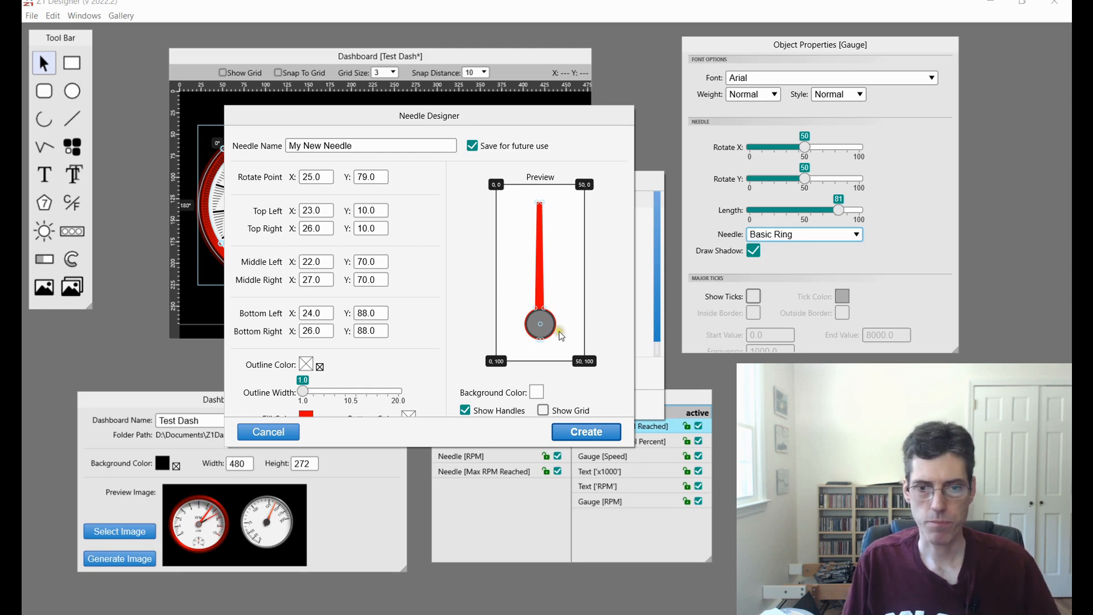
pyautogui.click(466, 410)
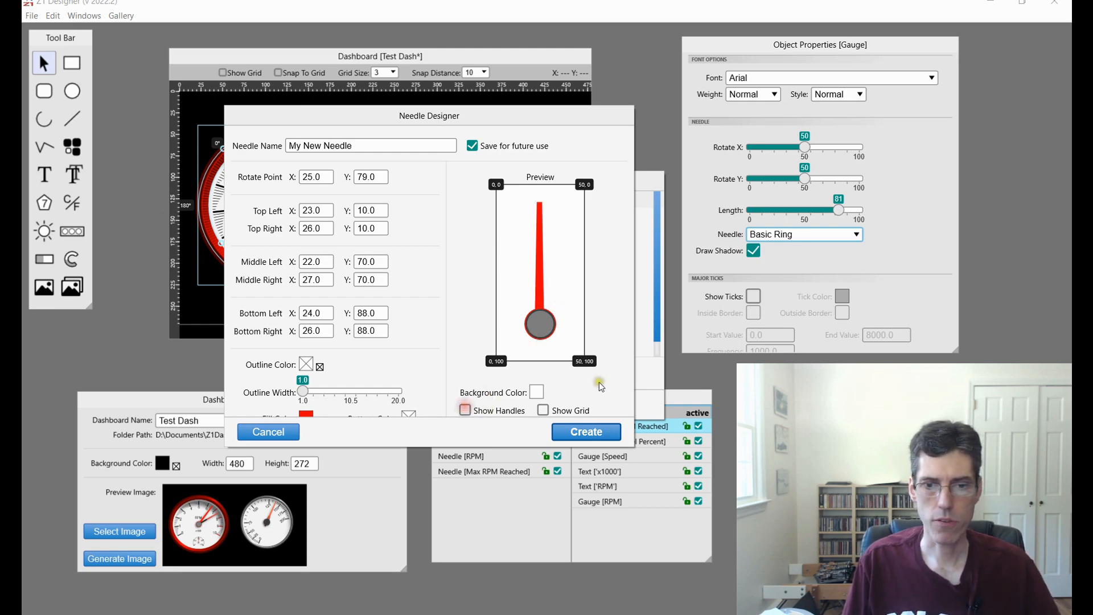
pyautogui.click(543, 410)
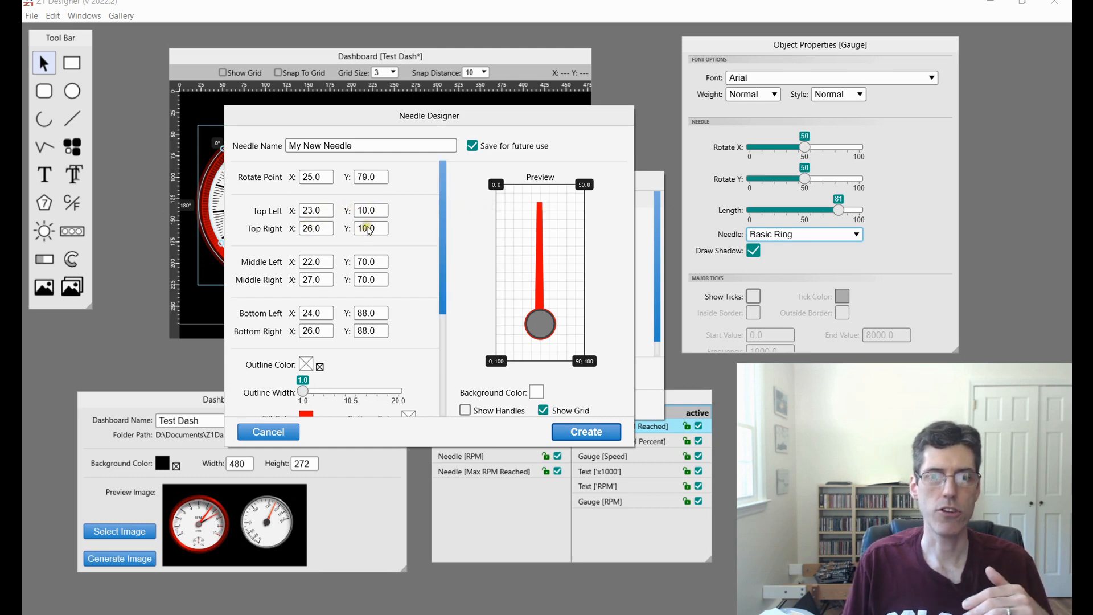
# Step: Widen the needle's tip by setting Top Left X to 20 and Top Right X to 29
pyautogui.click(318, 210)
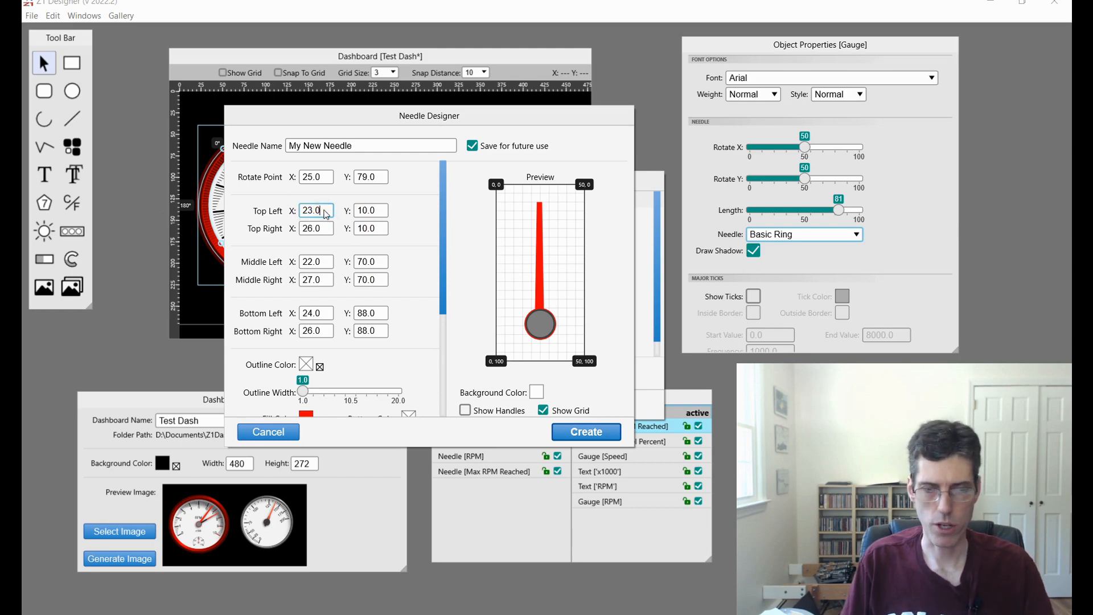
pyautogui.press('BackSpace')
pyautogui.press('BackSpace')
pyautogui.press('BackSpace')
pyautogui.write('0')
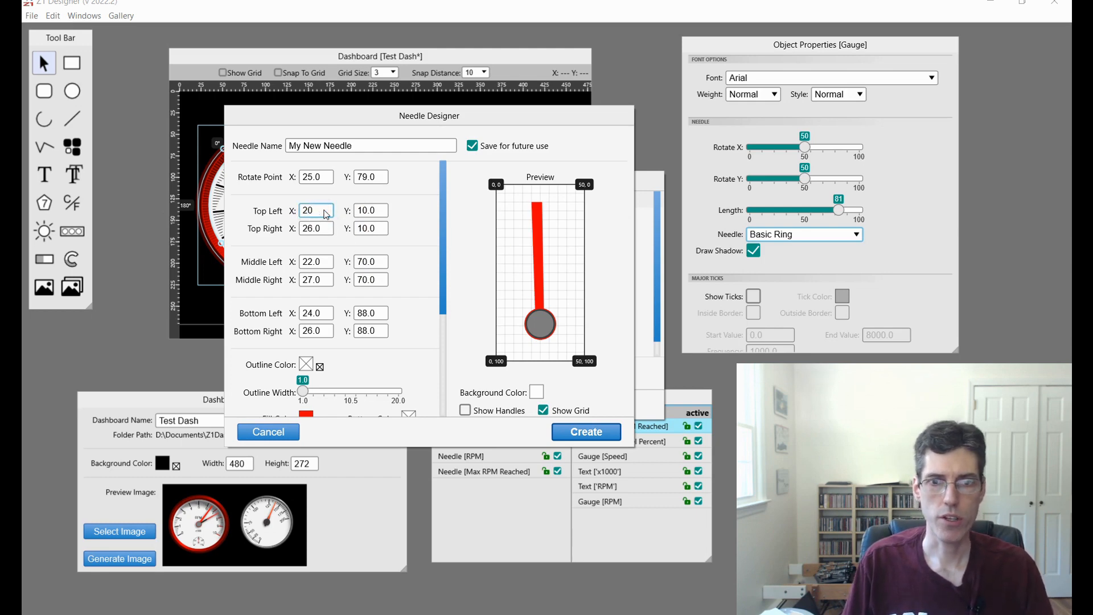
pyautogui.click(331, 232)
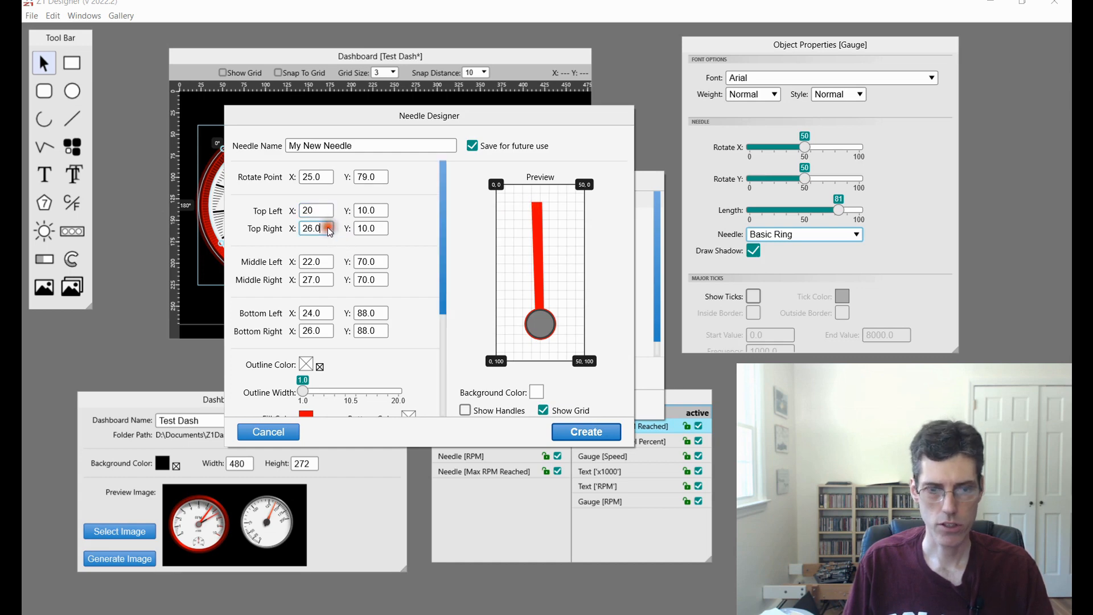
pyautogui.press('BackSpace')
pyautogui.write('9')
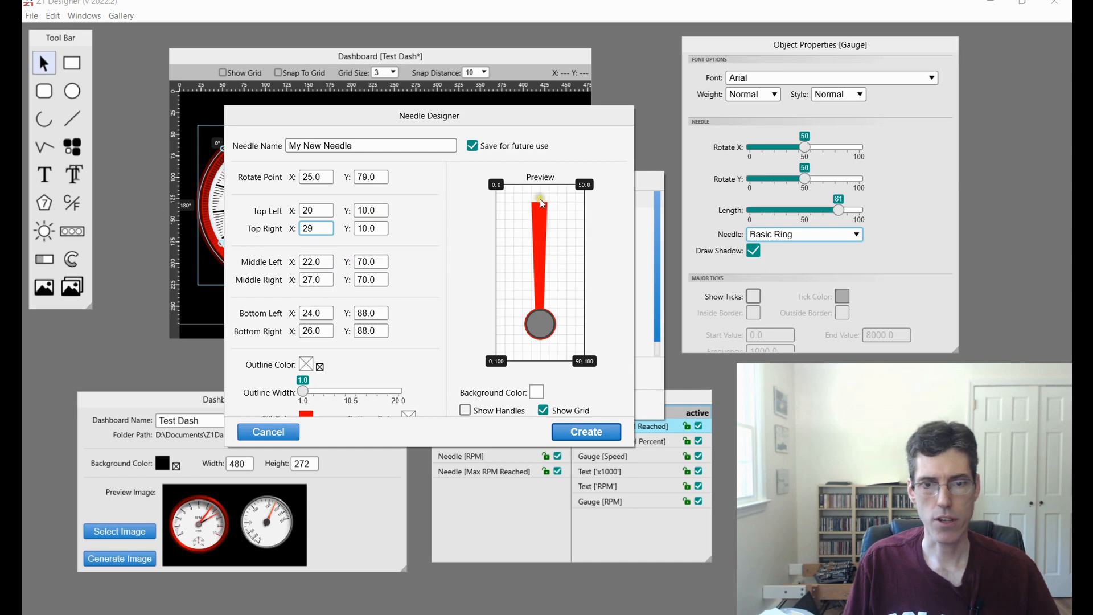
# Step: Widen the needle's middle by setting Middle Left X to 10 and Middle Right X to 35
pyautogui.click(328, 262)
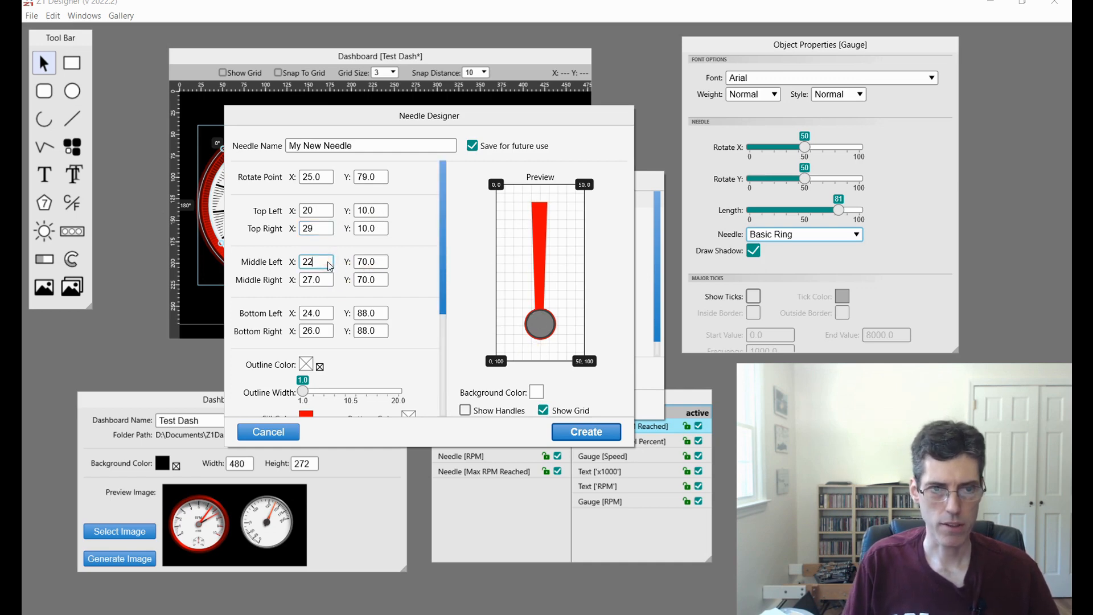
pyautogui.press('BackSpace')
pyautogui.press('BackSpace')
pyautogui.write('10')
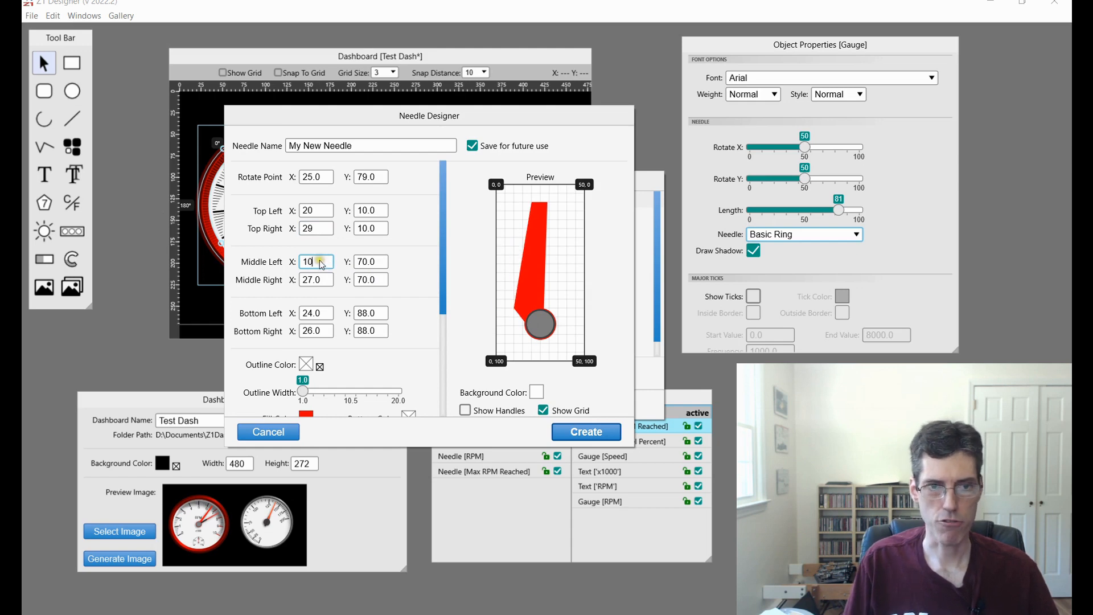
pyautogui.click(327, 282)
pyautogui.press('BackSpace')
pyautogui.press('BackSpace')
pyautogui.press('BackSpace')
pyautogui.press('BackSpace')
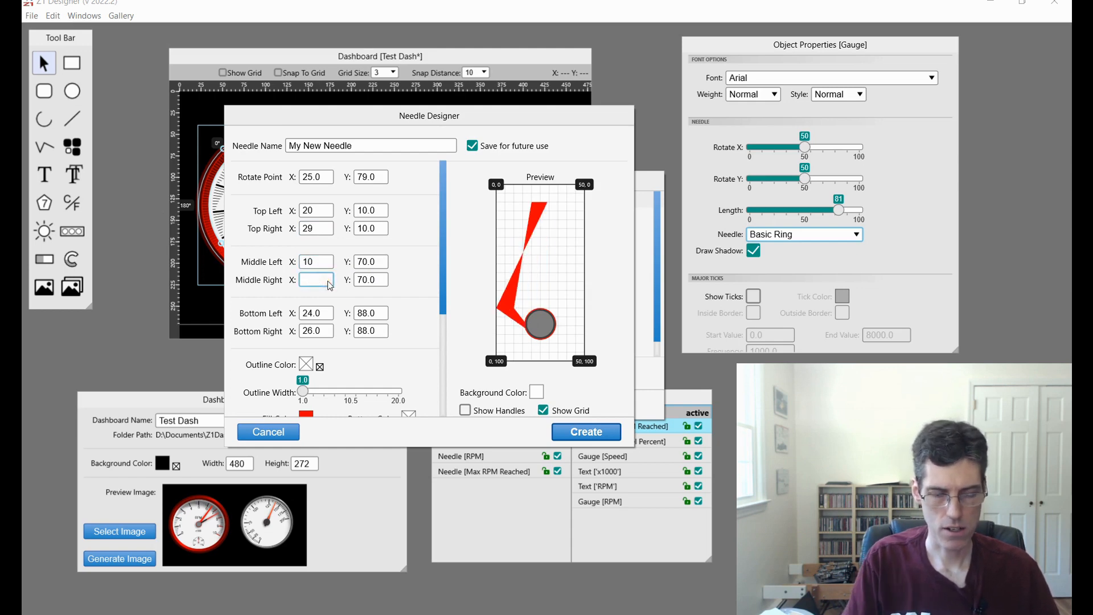
pyautogui.write('35')
# Step: Move the needle's middle points up by setting Middle Left Y and Middle Right Y to 60
pyautogui.click(381, 268)
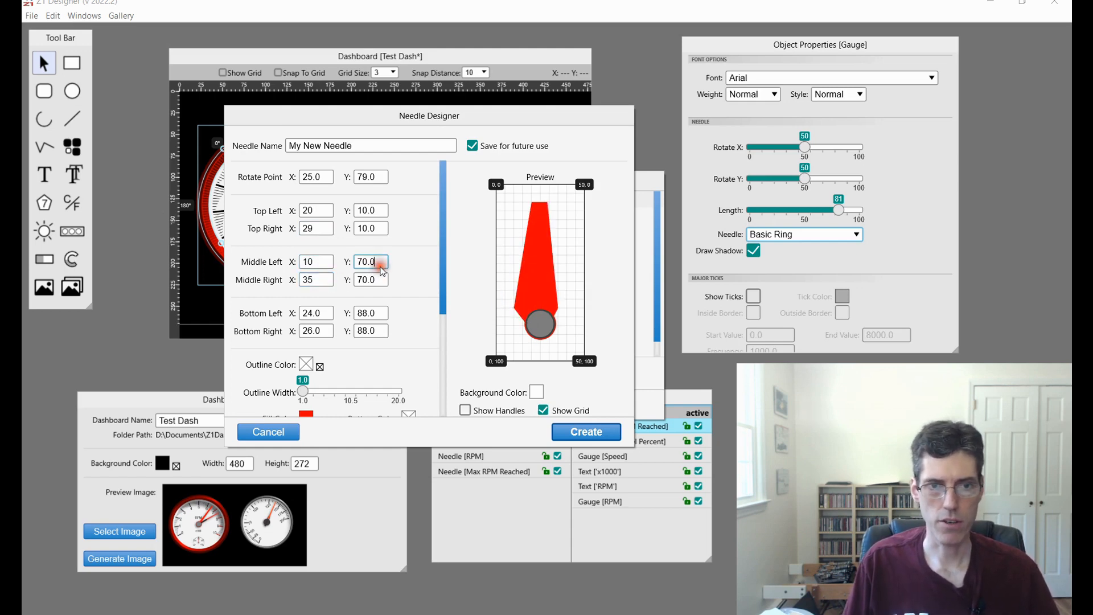
pyautogui.press('BackSpace')
pyautogui.press('BackSpace')
pyautogui.write('6')
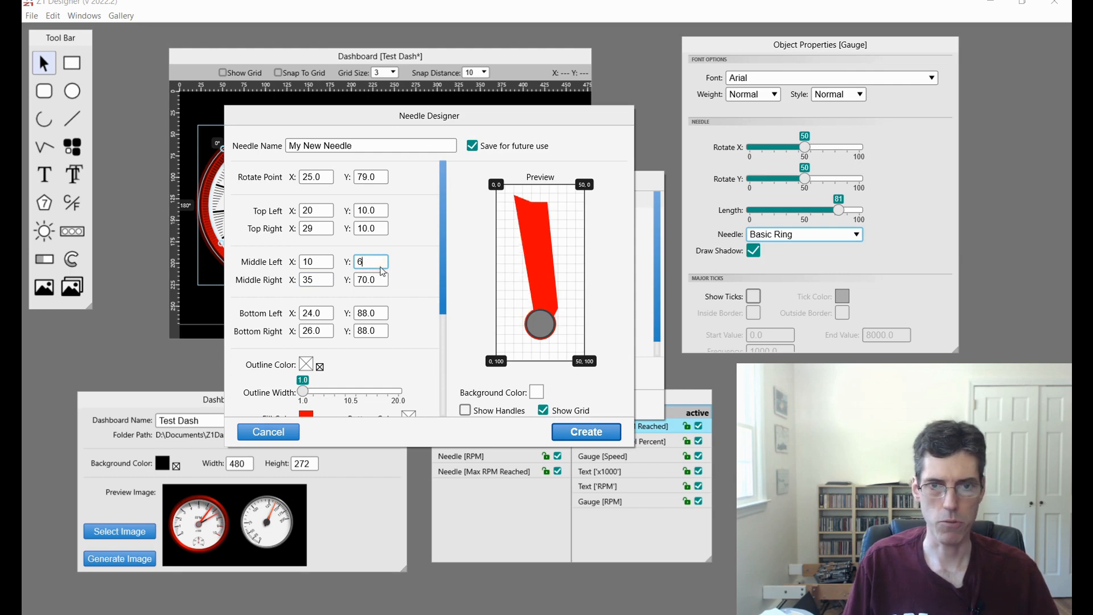
pyautogui.write('0')
pyautogui.press('BackSpace')
pyautogui.press('BackSpace')
pyautogui.press('BackSpace')
pyautogui.press('BackSpace')
pyautogui.write('60')
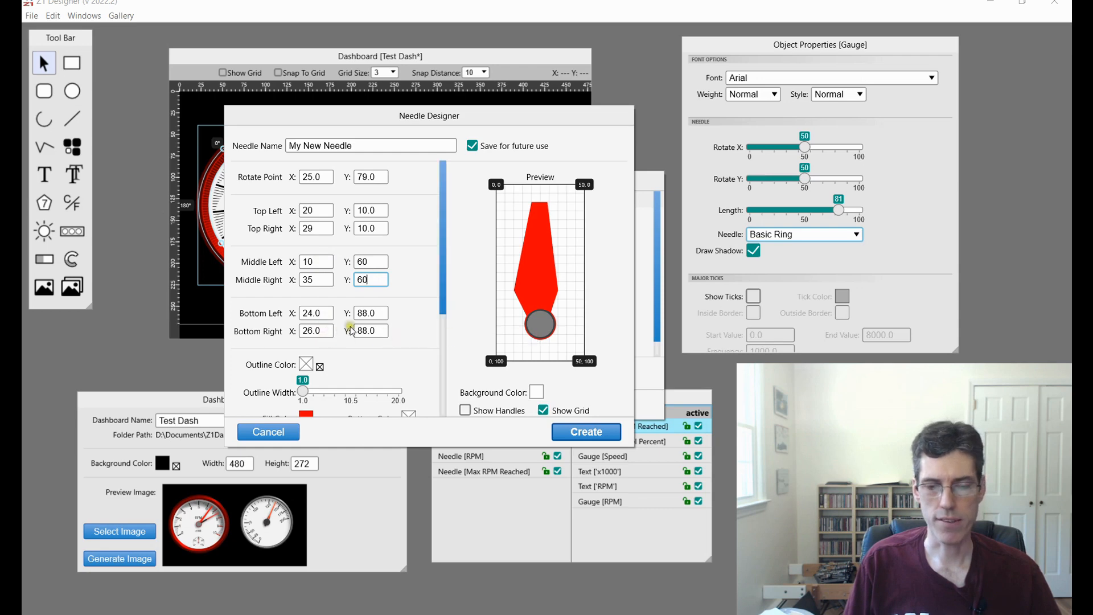
# Step: Narrow the needle's middle by setting Middle Left X to 24 and Middle Right X to 26
pyautogui.click(319, 262)
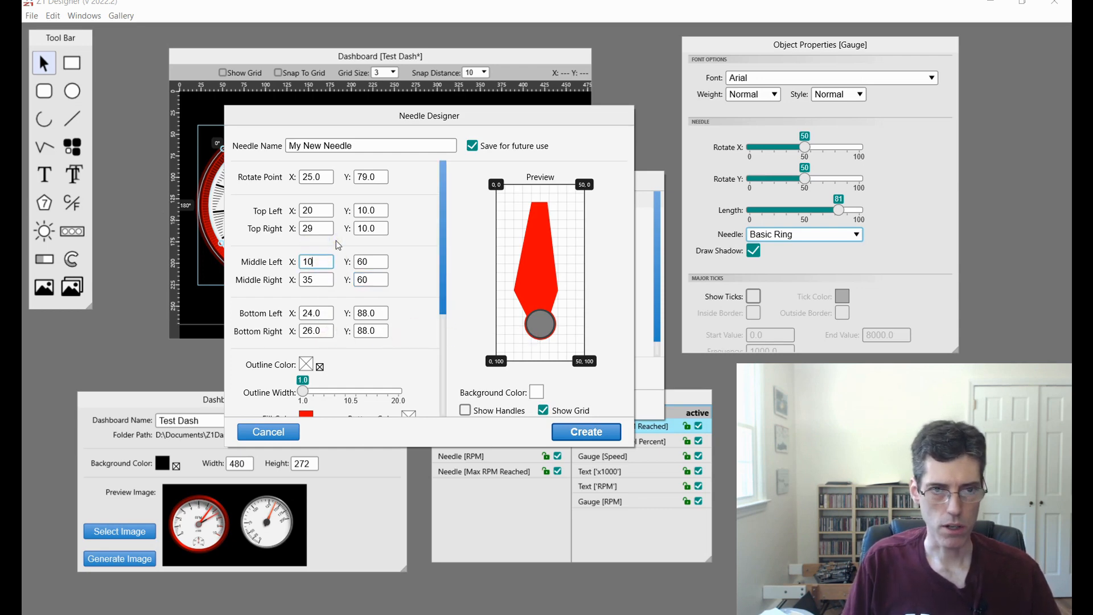
pyautogui.press('BackSpace')
pyautogui.press('BackSpace')
pyautogui.write('24')
pyautogui.click(318, 281)
pyautogui.press('BackSpace')
pyautogui.press('BackSpace')
pyautogui.write('26')
# Step: Bring the needle's tip to a point by setting both Top Left X and Top Right X to 25
pyautogui.click(322, 223)
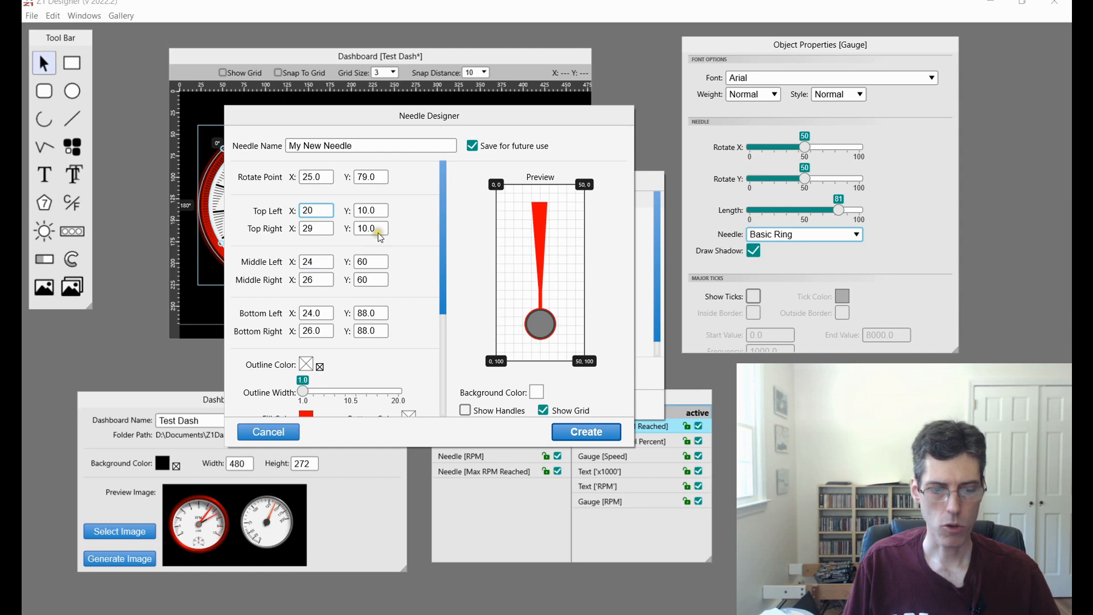
pyautogui.press('BackSpace')
pyautogui.write('5')
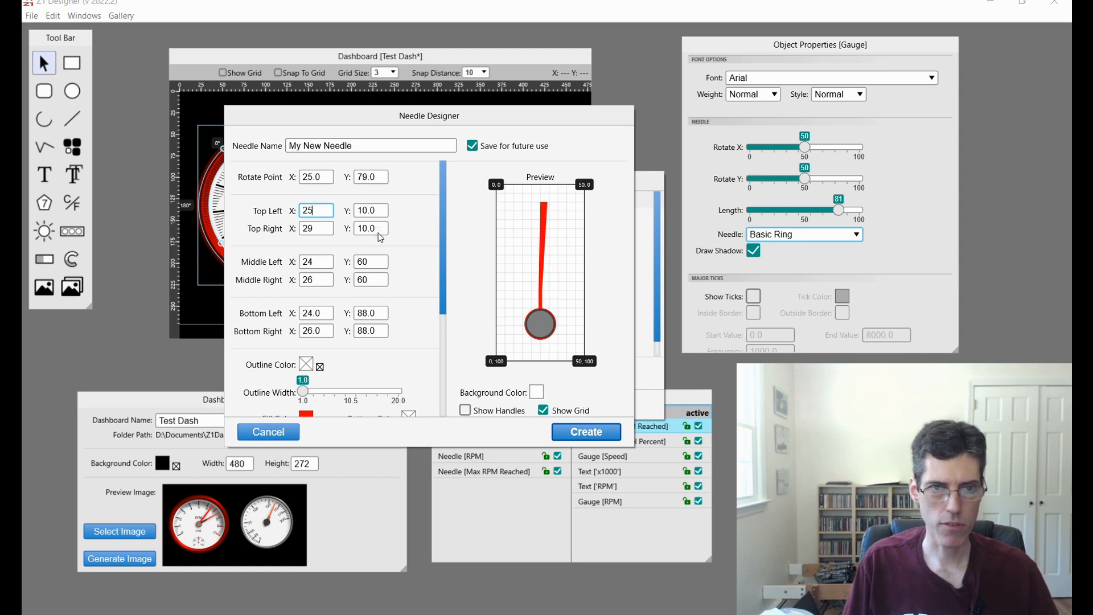
pyautogui.click(320, 224)
pyautogui.press('BackSpace')
pyautogui.write('5')
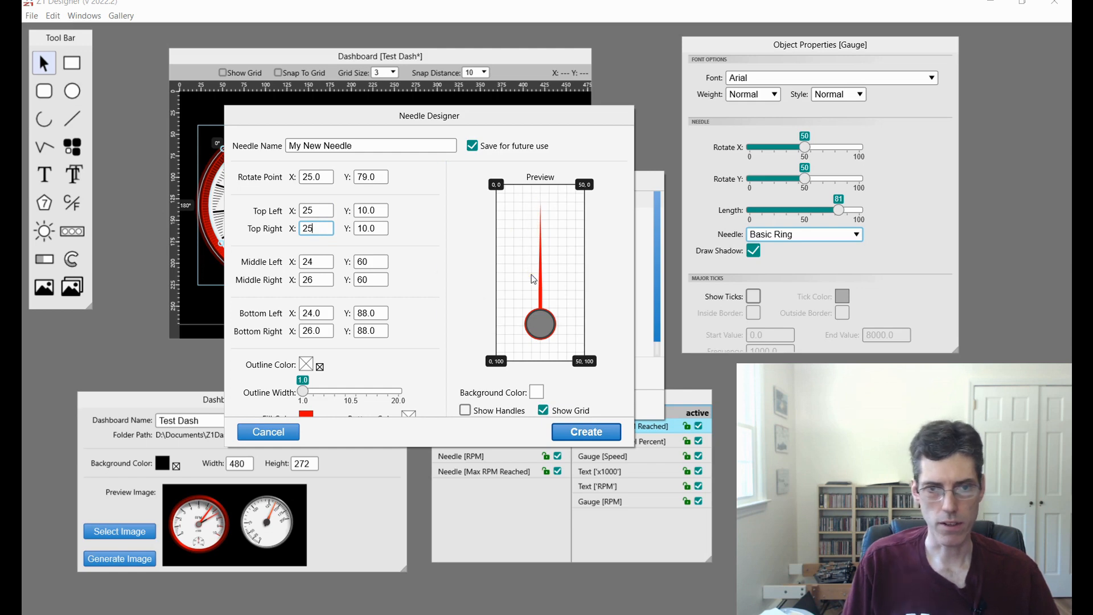
pyautogui.scroll(-3, 386, 290)
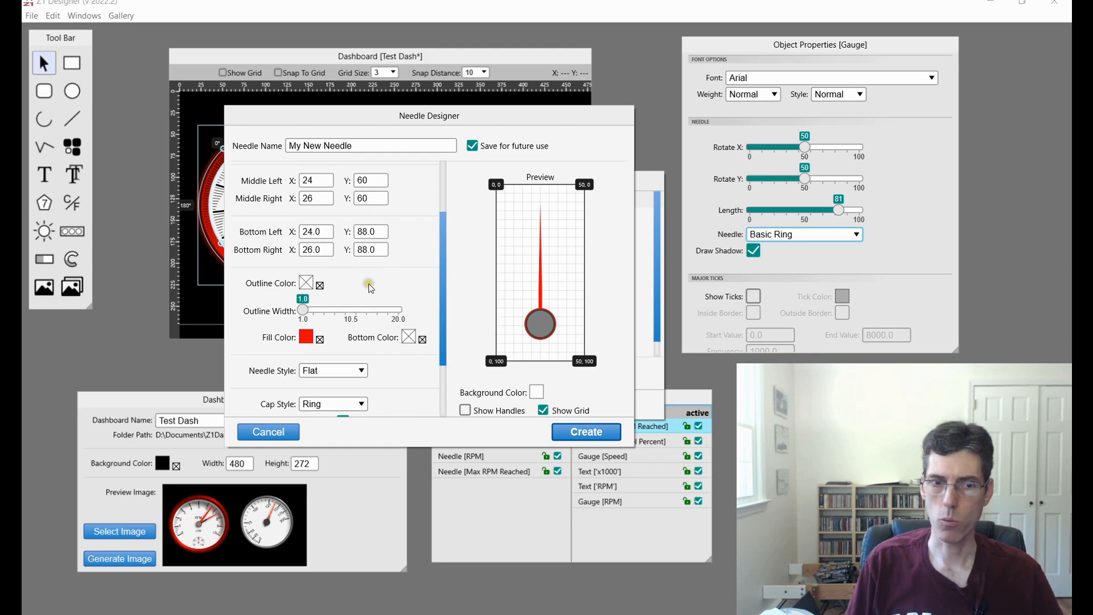
# Step: Try a dark blue outline on the needle with an outline width of 1.5, and clear the outline color
pyautogui.click(305, 283)
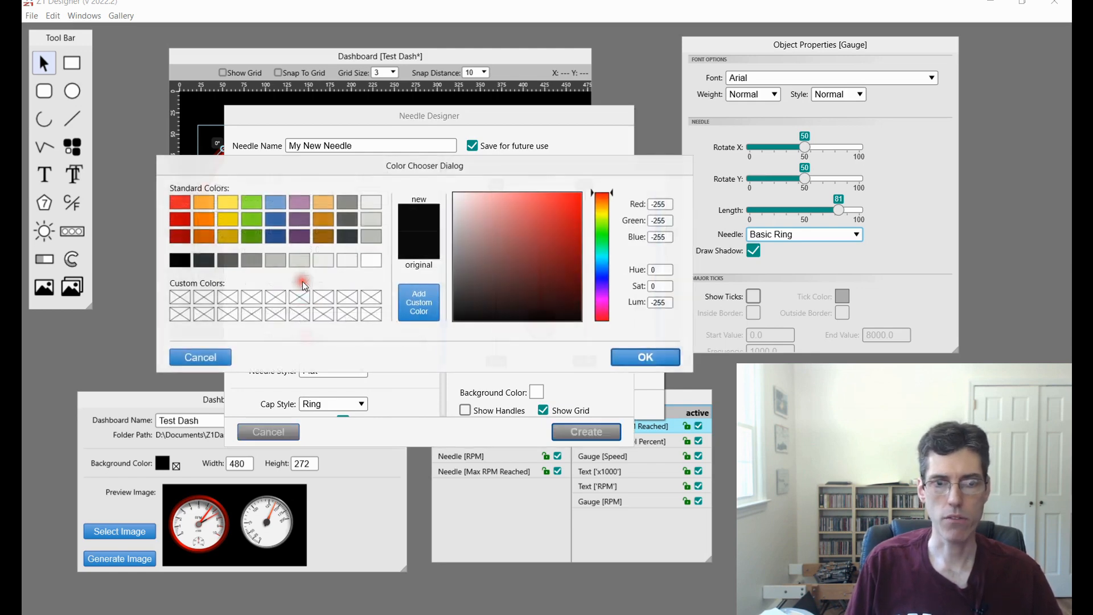
pyautogui.click(271, 231)
pyautogui.click(638, 356)
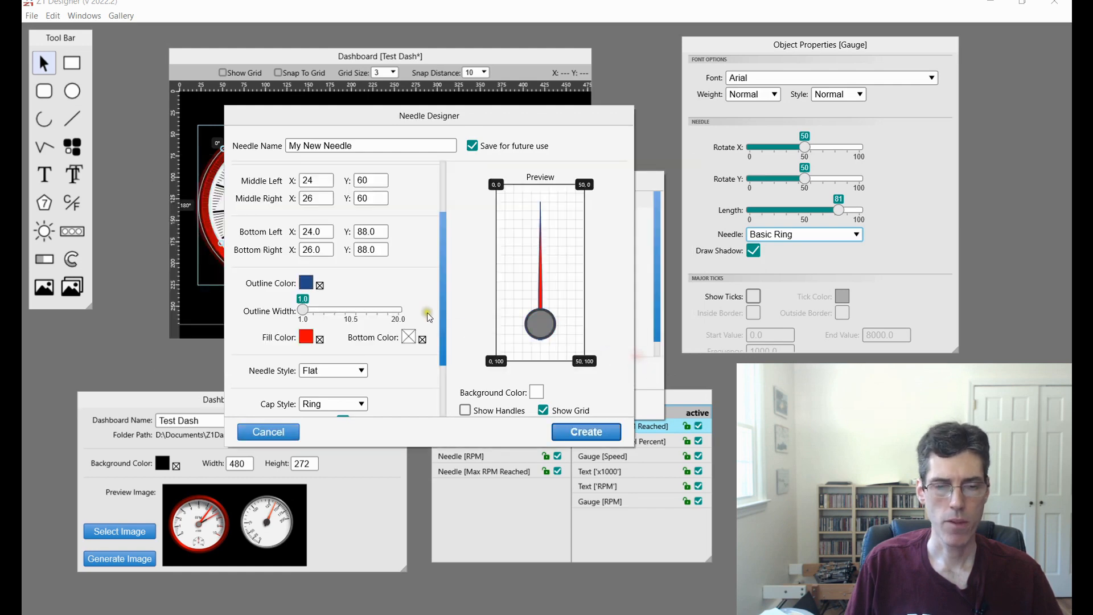
pyautogui.moveTo(303, 311)
pyautogui.mouseDown()
pyautogui.moveTo(315, 310)
pyautogui.moveTo(300, 311)
pyautogui.mouseUp()
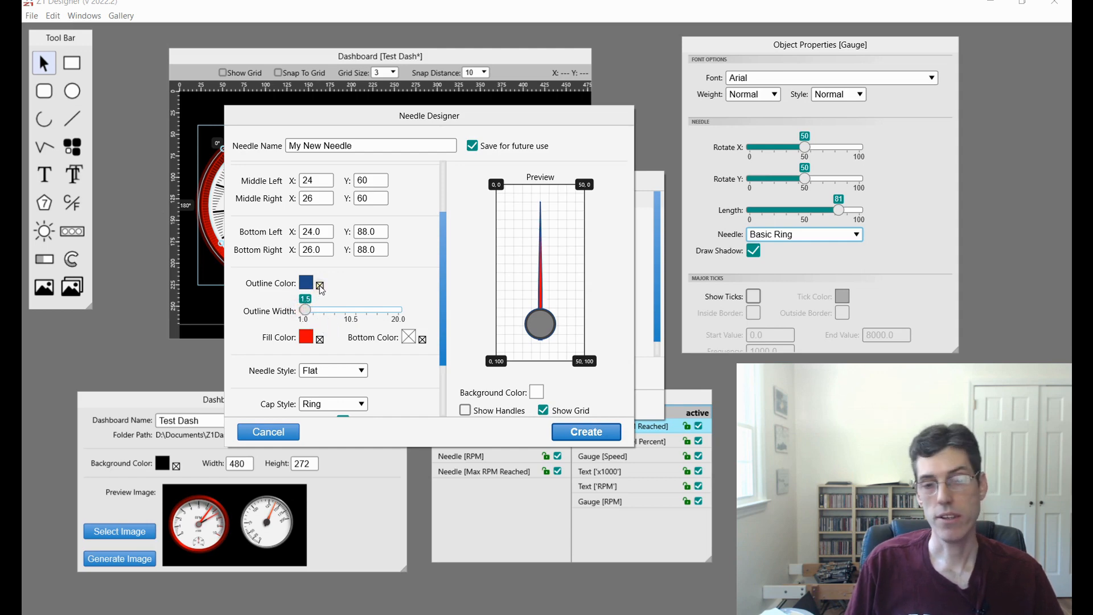
pyautogui.click(320, 285)
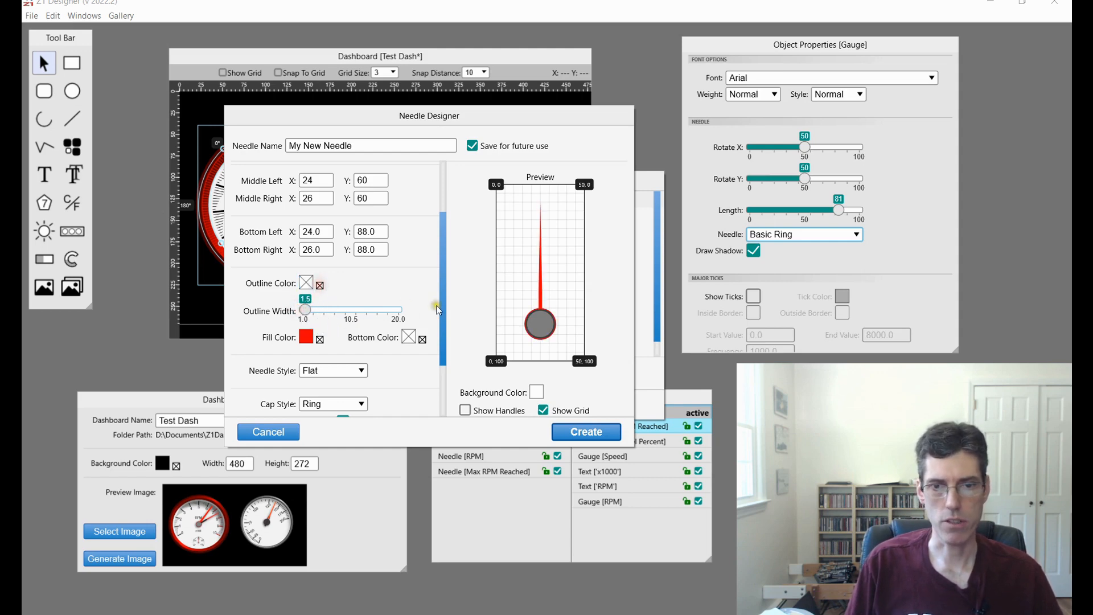
# Step: Set the needle's fill color to the medium green (115, 210, 22) and its bottom color to the medium purple standard color
pyautogui.click(306, 337)
pyautogui.click(248, 219)
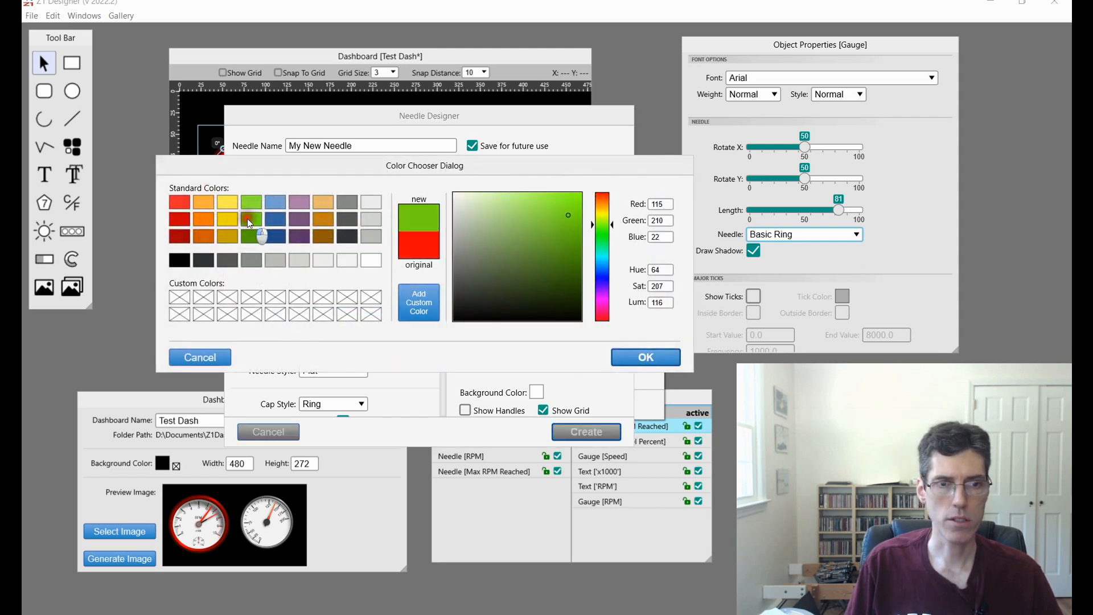
pyautogui.click(641, 357)
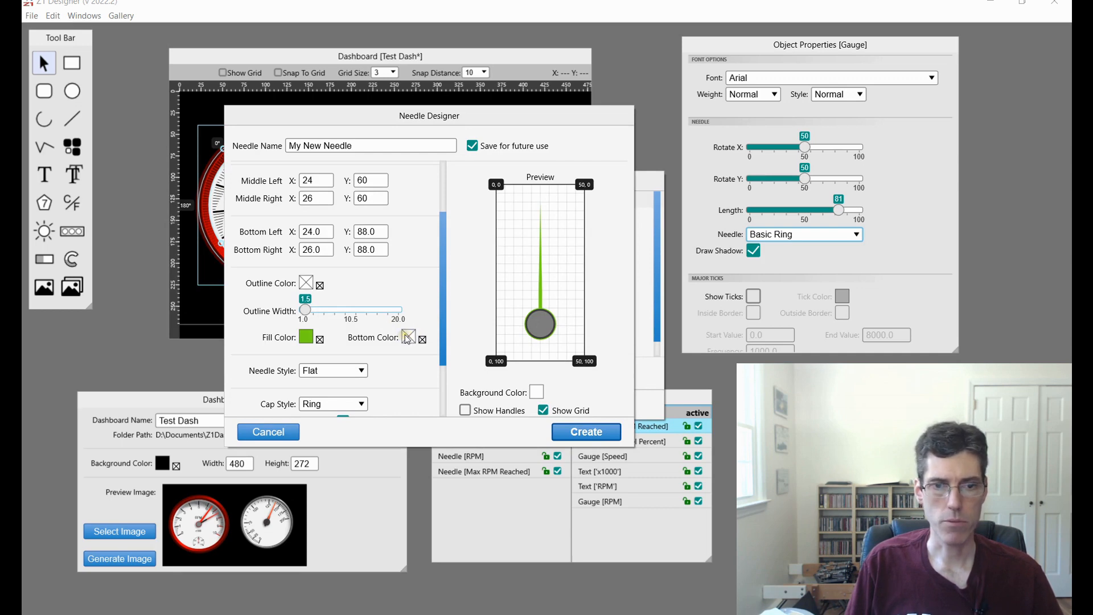
pyautogui.click(408, 337)
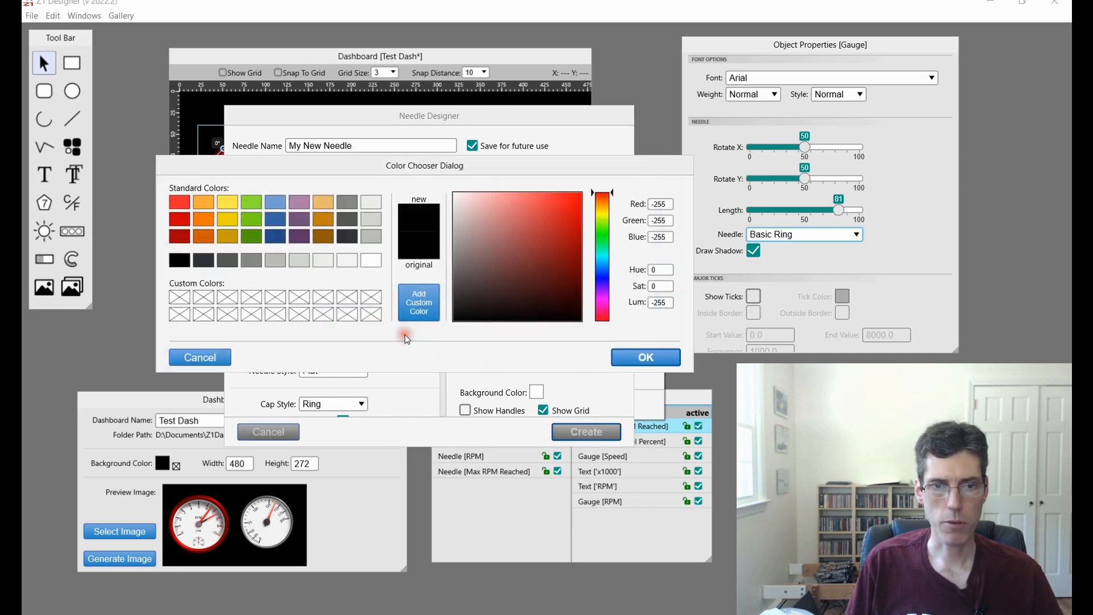
pyautogui.click(299, 219)
pyautogui.click(644, 356)
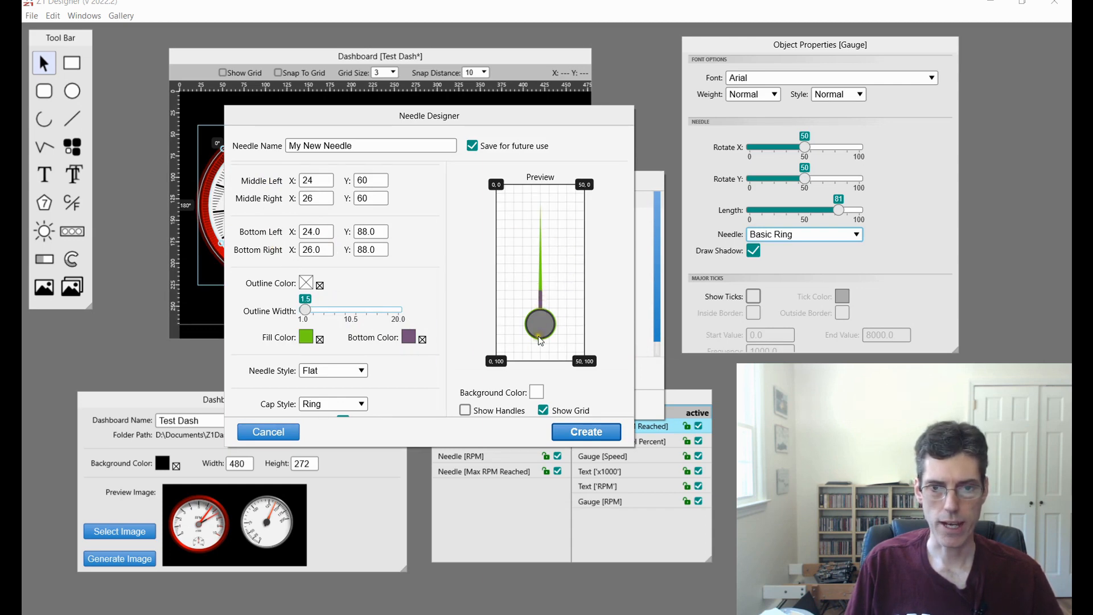
# Step: Remove the needle's cap by setting Cap Style to None, and show the shape handles in the preview
pyautogui.scroll(-2, 416, 336)
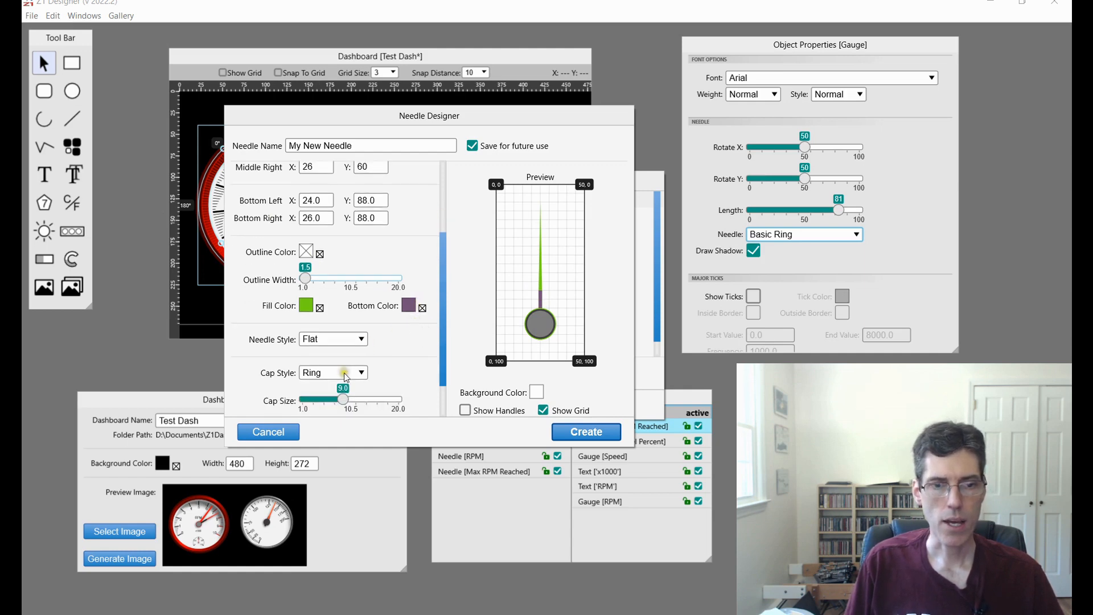
pyautogui.click(328, 374)
pyautogui.click(333, 323)
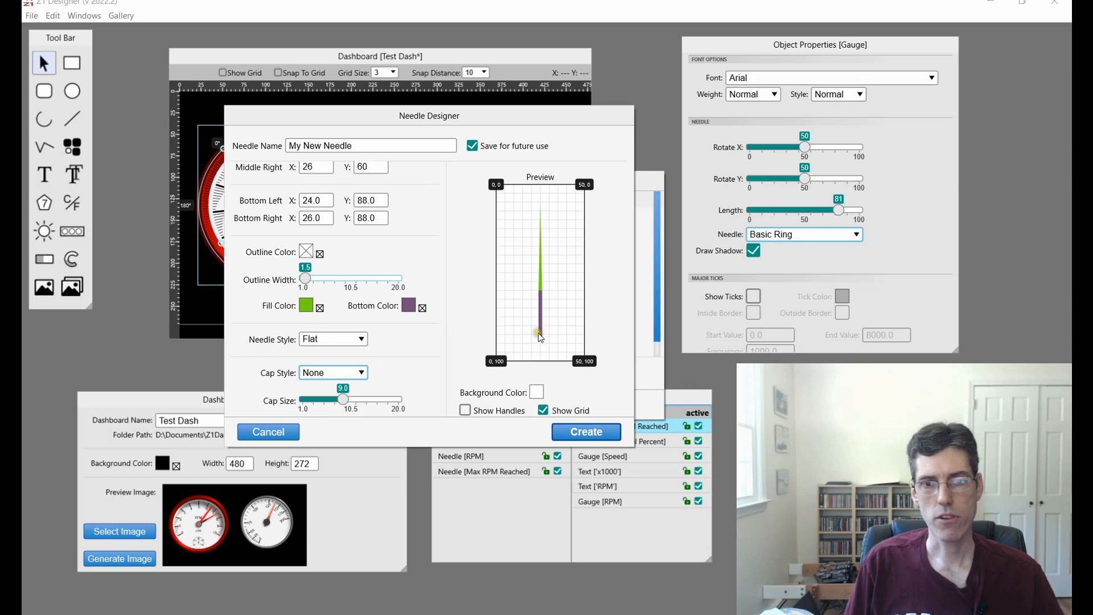
pyautogui.click(466, 411)
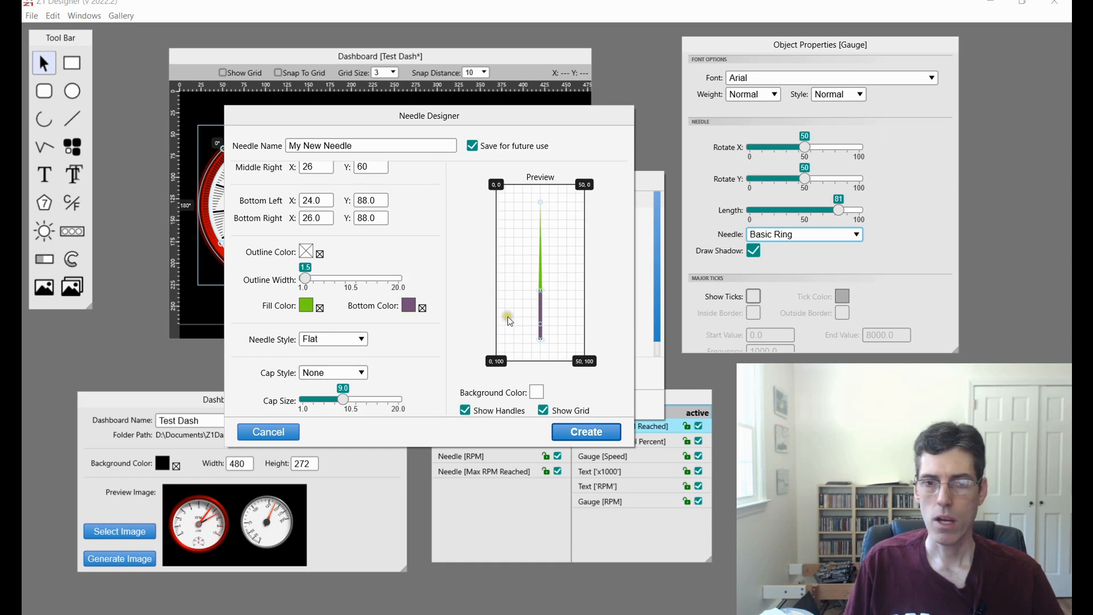
pyautogui.click(539, 325)
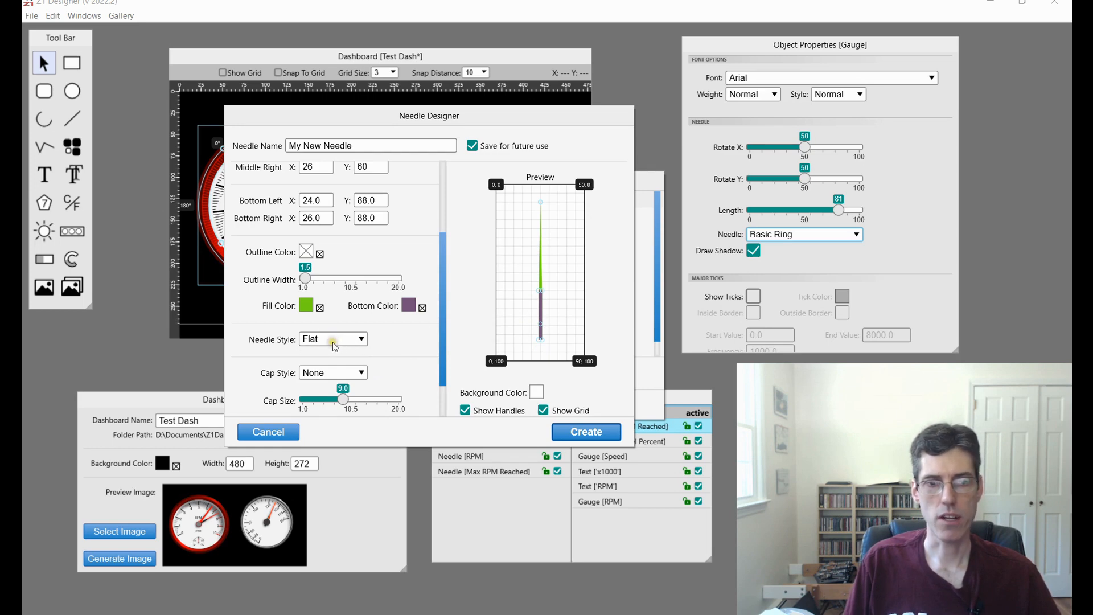
# Step: Set the needle style to 3D and widen the needle's tip with Top Left X at 24 and Top Right X at 26
pyautogui.scroll(1, 373, 342)
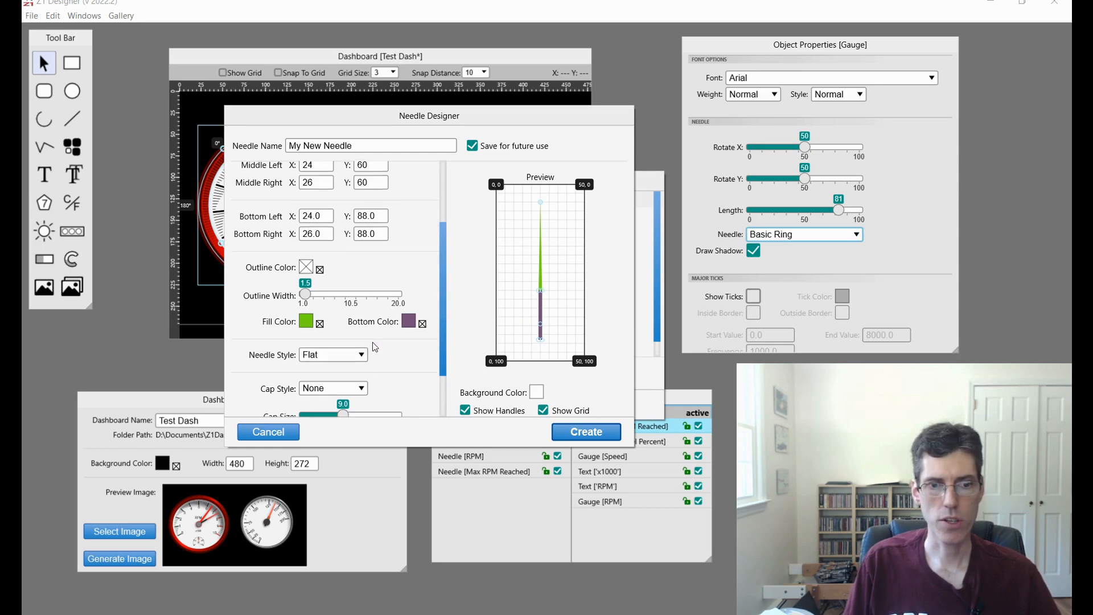
pyautogui.click(349, 357)
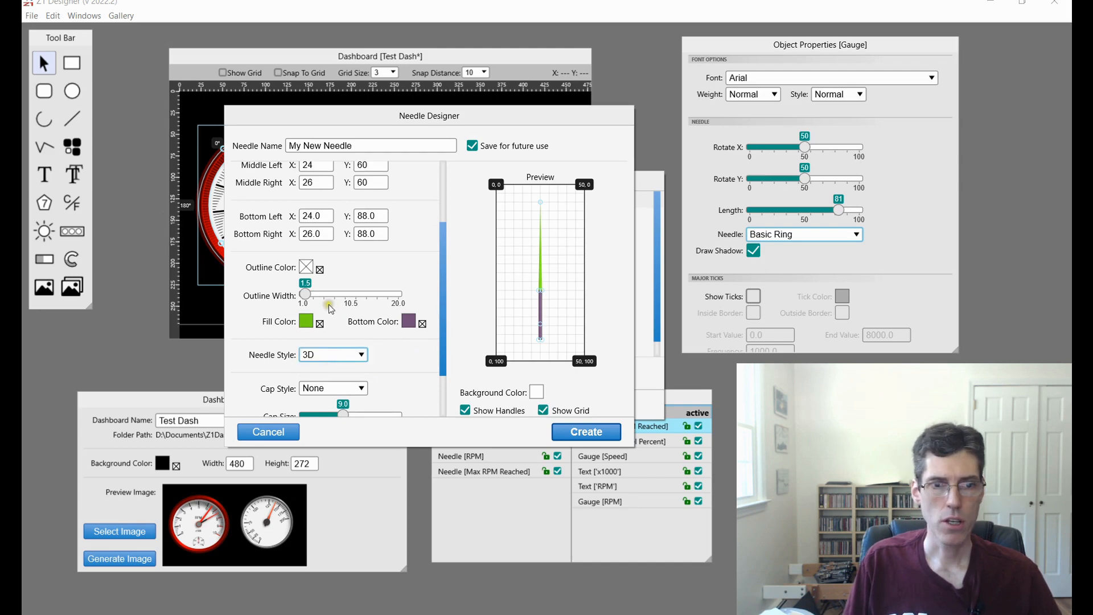
pyautogui.scroll(5, 330, 302)
pyautogui.click(318, 196)
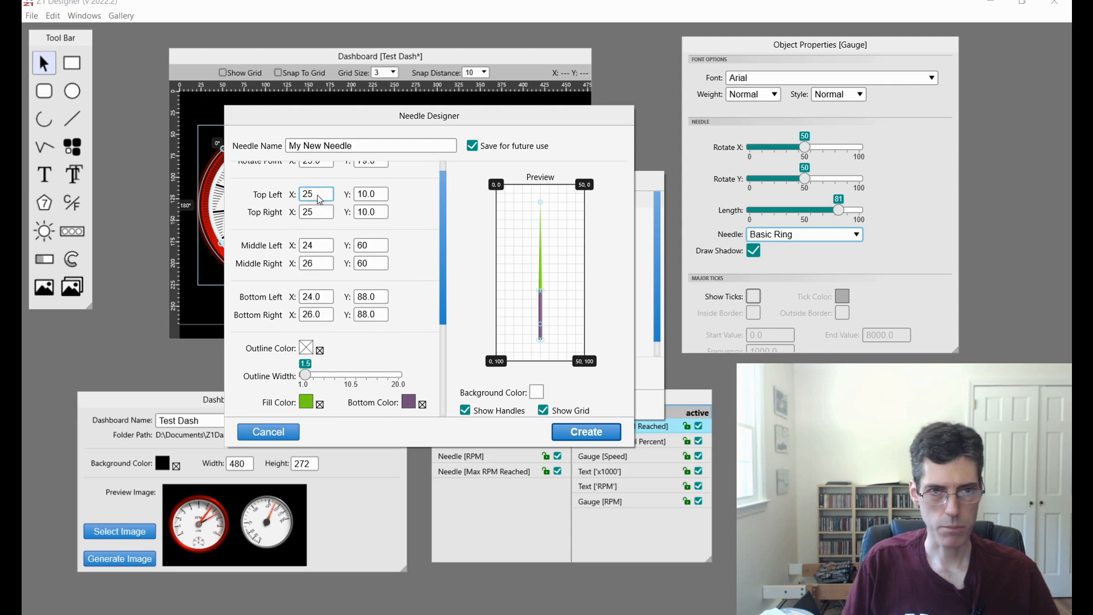
pyautogui.press('BackSpace')
pyautogui.write('4')
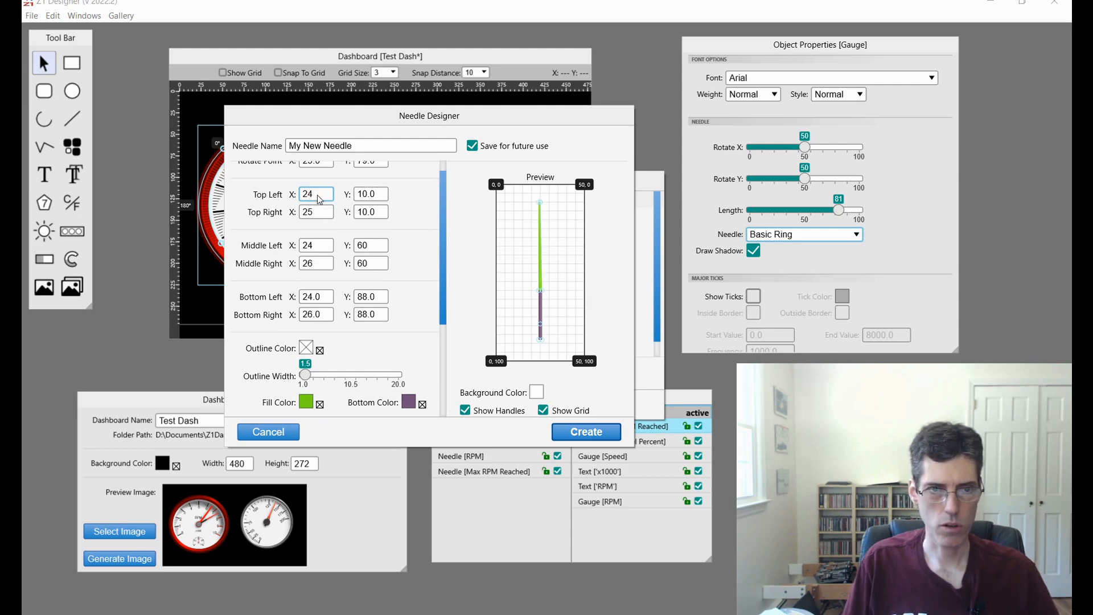
pyautogui.click(321, 211)
pyautogui.press('BackSpace')
pyautogui.write('6')
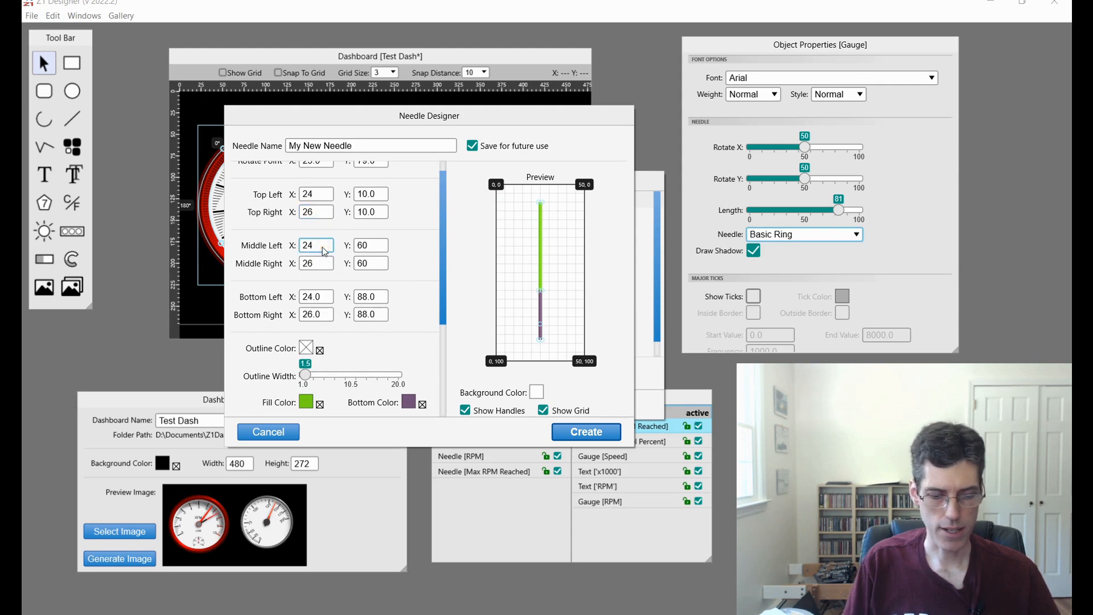
# Step: Widen the needle's middle by setting Middle Left X to 23 and Middle Right X to 27
pyautogui.press('BackSpace')
pyautogui.write('3')
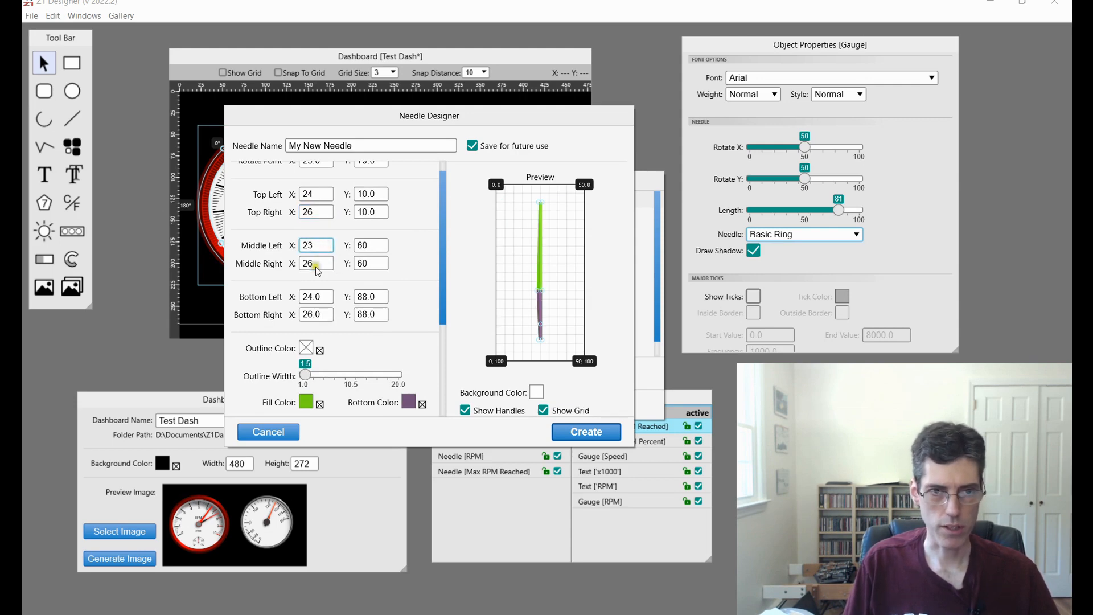
pyautogui.click(326, 267)
pyautogui.press('BackSpace')
pyautogui.write('7')
# Step: Widen the needle's base by setting Bottom Left X to 23 and Bottom Right X to 27, and hide the shape handles
pyautogui.click(327, 299)
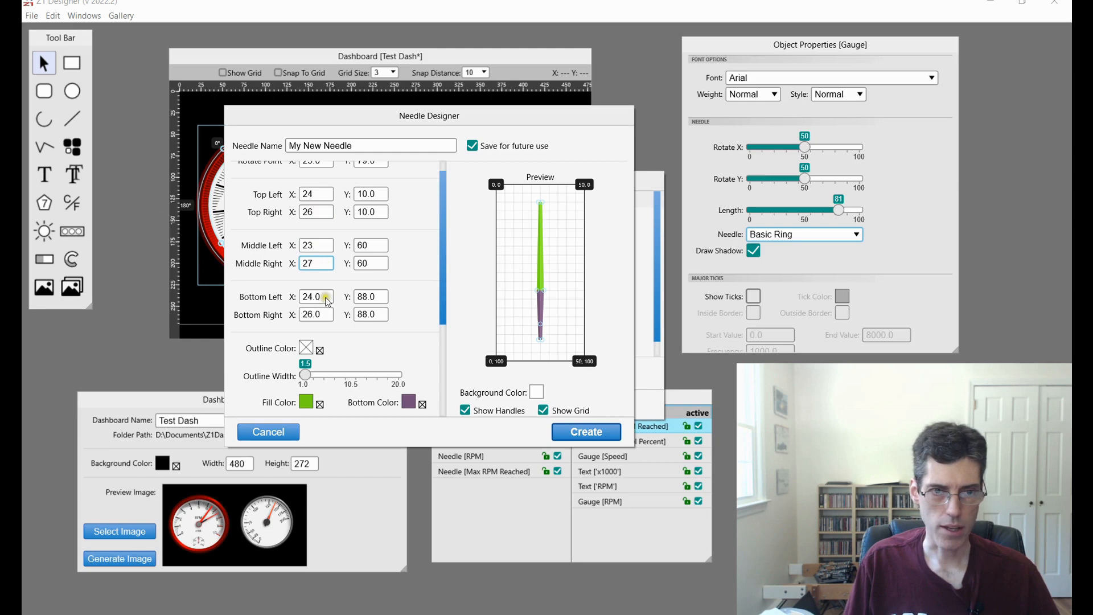
pyautogui.press('BackSpace')
pyautogui.write('3')
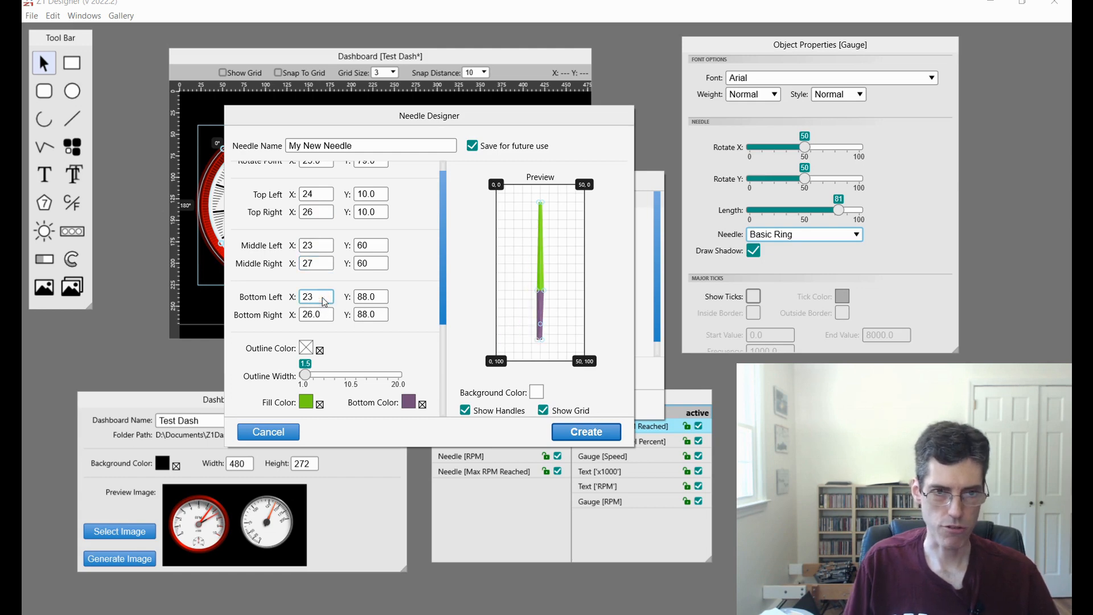
pyautogui.click(322, 321)
pyautogui.press('BackSpace')
pyautogui.write('7')
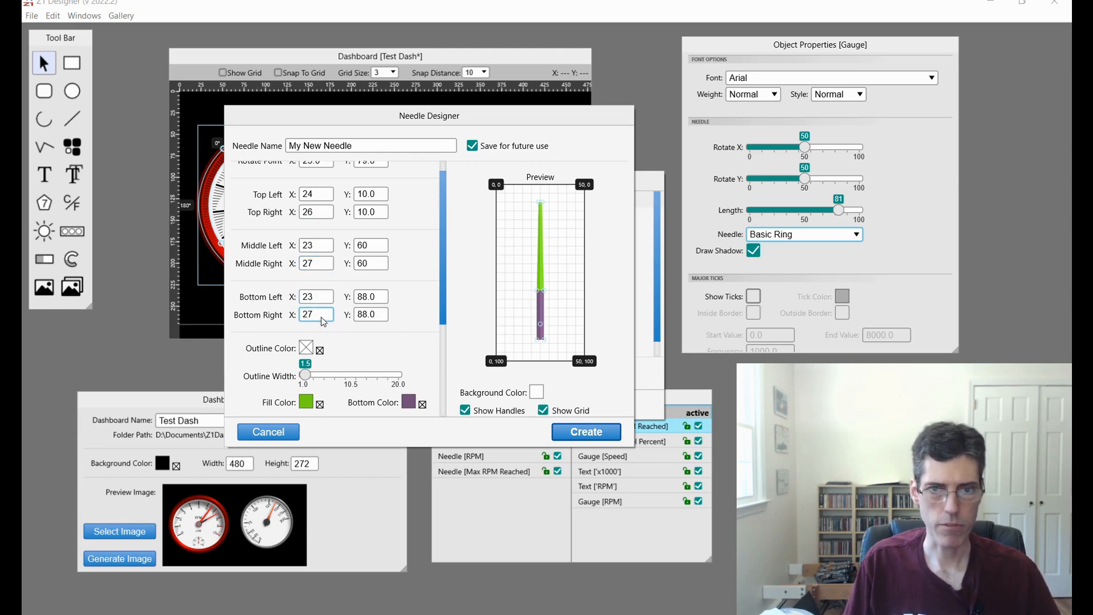
pyautogui.click(466, 411)
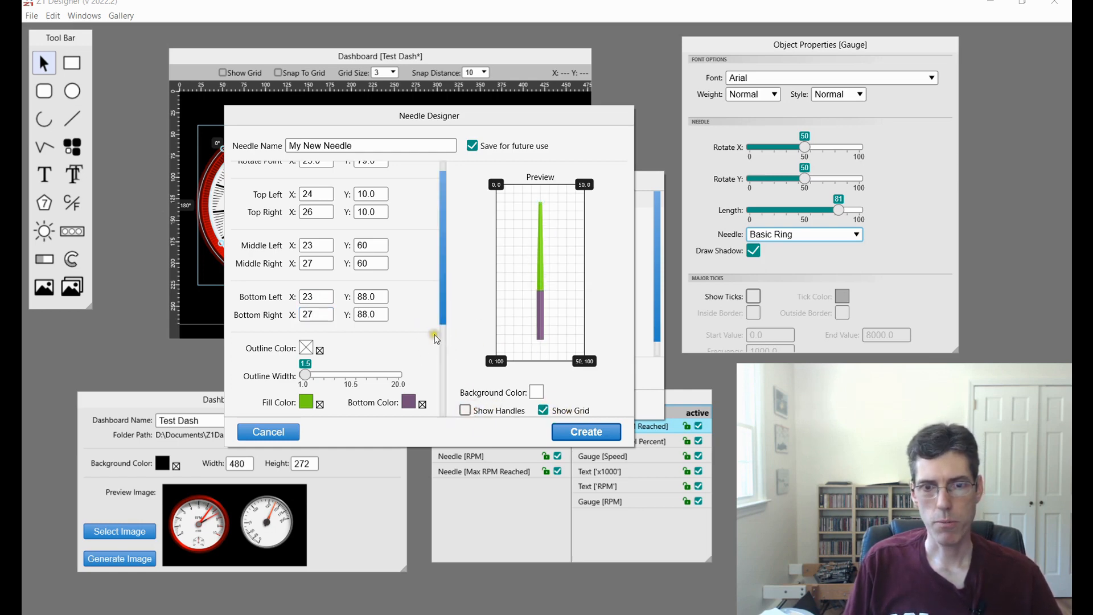
# Step: Compare the needle styles in the preview by switching to Flat and back to 3D
pyautogui.scroll(-1, 419, 329)
pyautogui.click(329, 387)
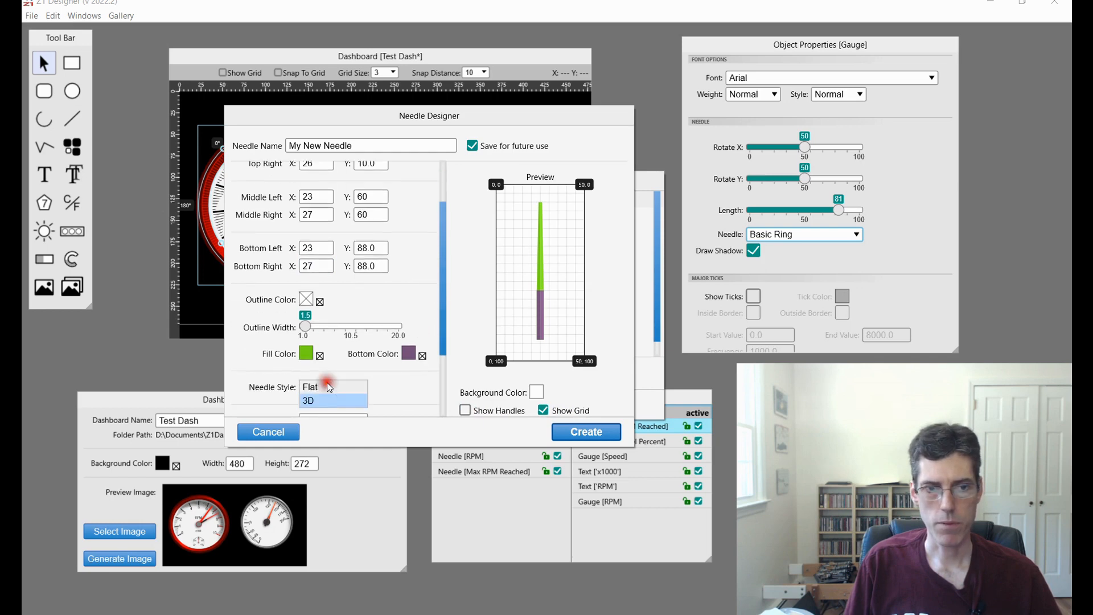
pyautogui.click(316, 389)
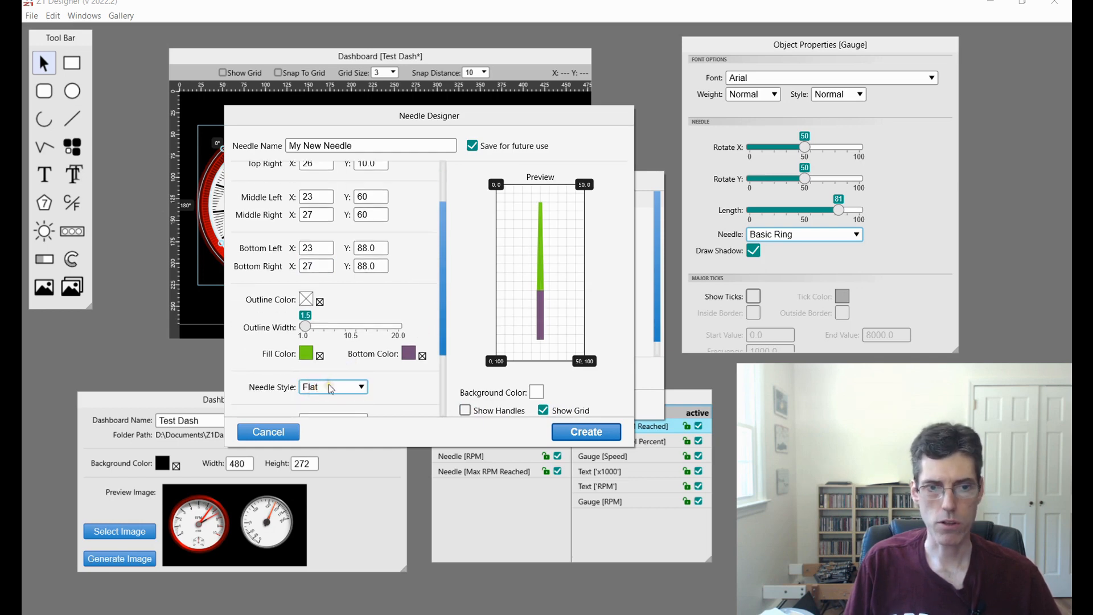
pyautogui.click(320, 402)
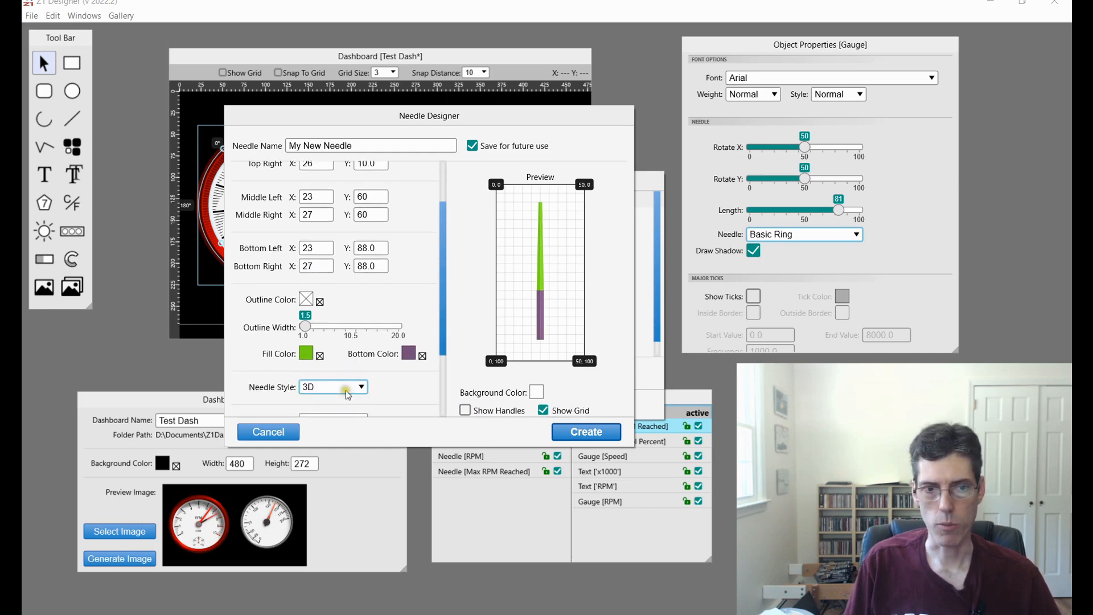
# Step: Try the Center Dot and Grip cap styles on the needle
pyautogui.scroll(-2, 376, 378)
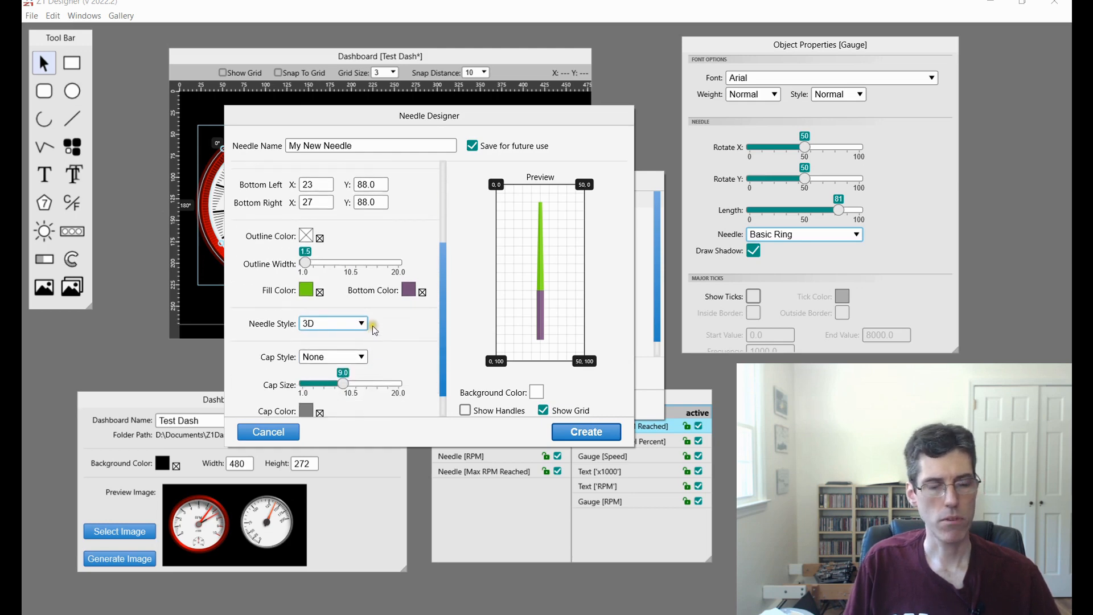
pyautogui.scroll(-2, 373, 325)
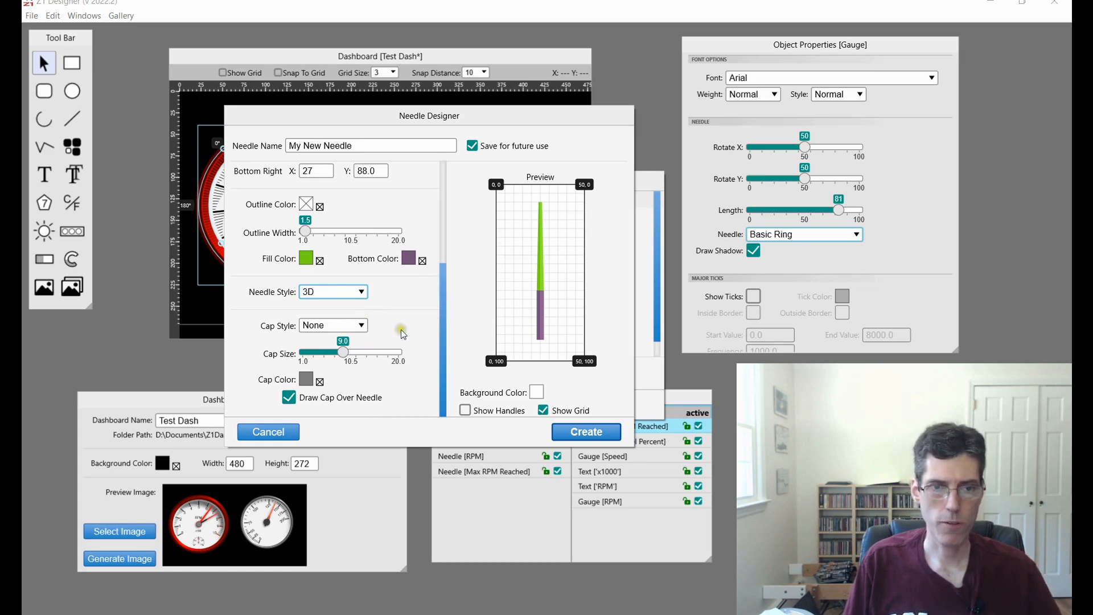
pyautogui.click(339, 329)
pyautogui.click(338, 323)
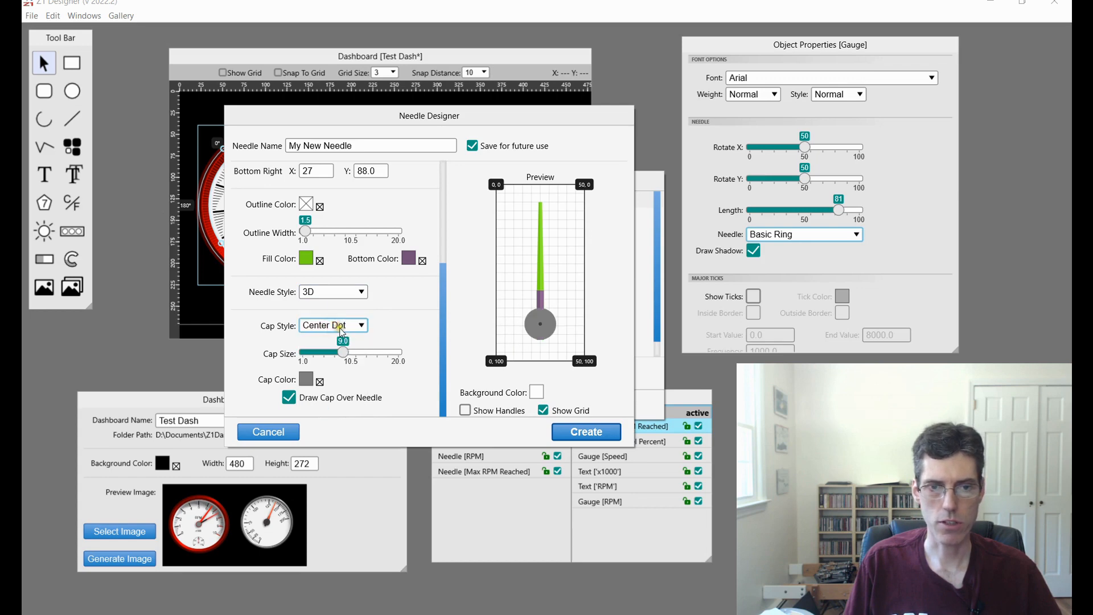
pyautogui.click(342, 329)
pyautogui.click(322, 342)
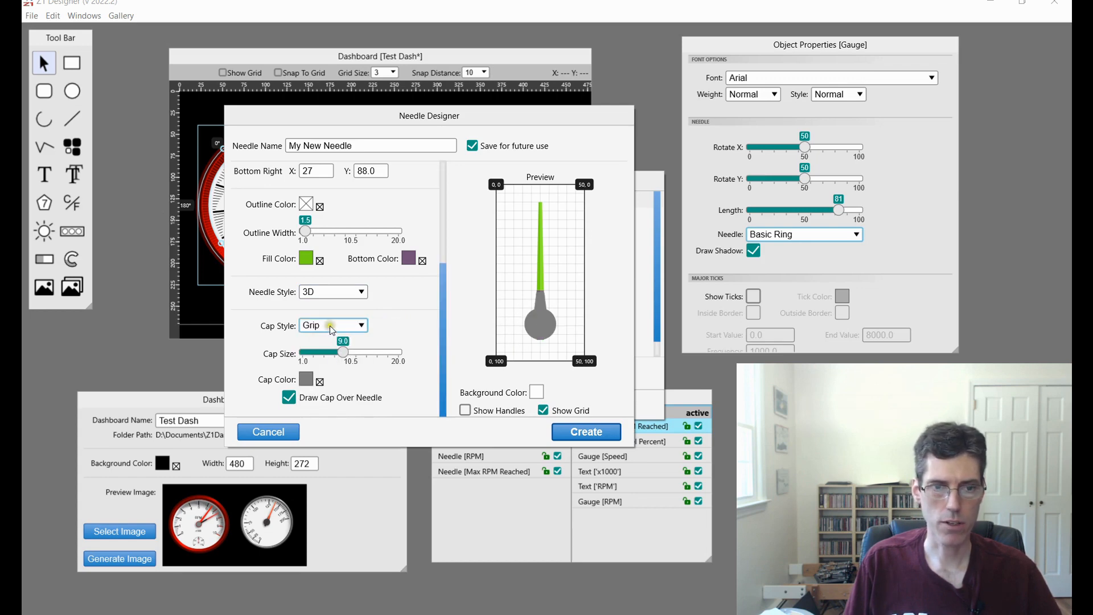
# Step: Try further cap styles on the needle, including Raised, Ring, Ring 2 and Shaded
pyautogui.click(330, 325)
pyautogui.click(336, 339)
pyautogui.click(341, 327)
pyautogui.click(330, 365)
pyautogui.click(345, 331)
pyautogui.click(328, 381)
pyautogui.click(342, 329)
pyautogui.click(329, 397)
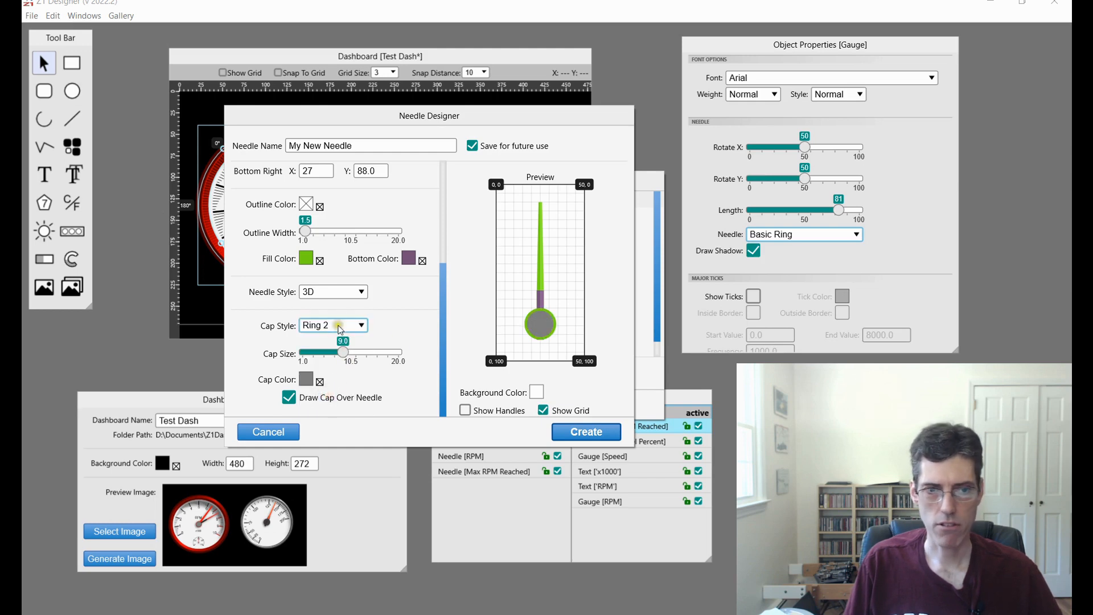
pyautogui.click(340, 329)
pyautogui.click(323, 410)
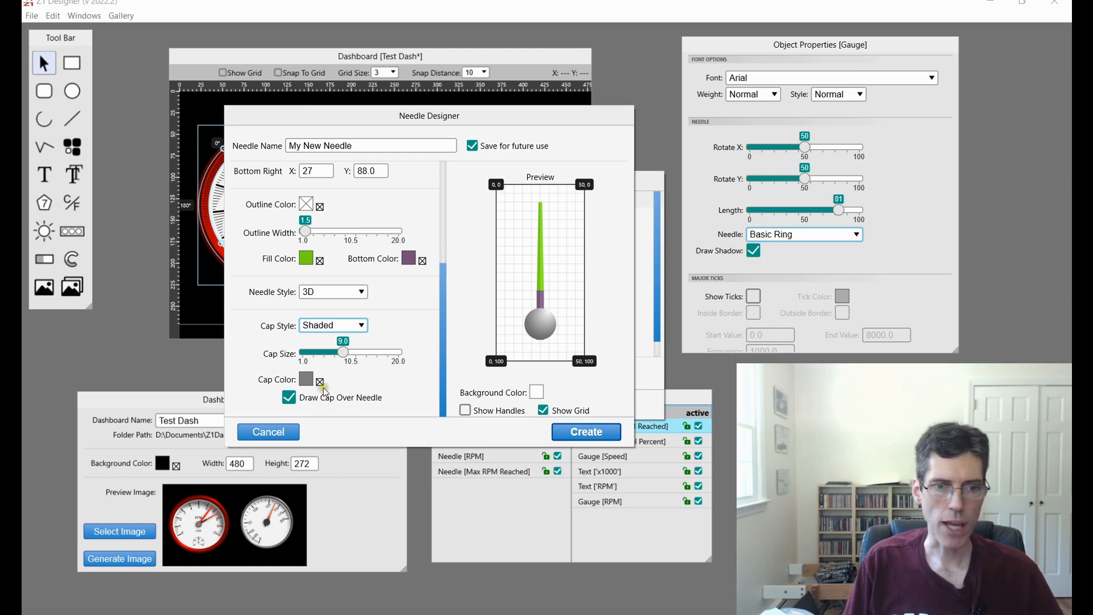
# Step: Change the cap color to the medium brownish orange standard color
pyautogui.click(306, 381)
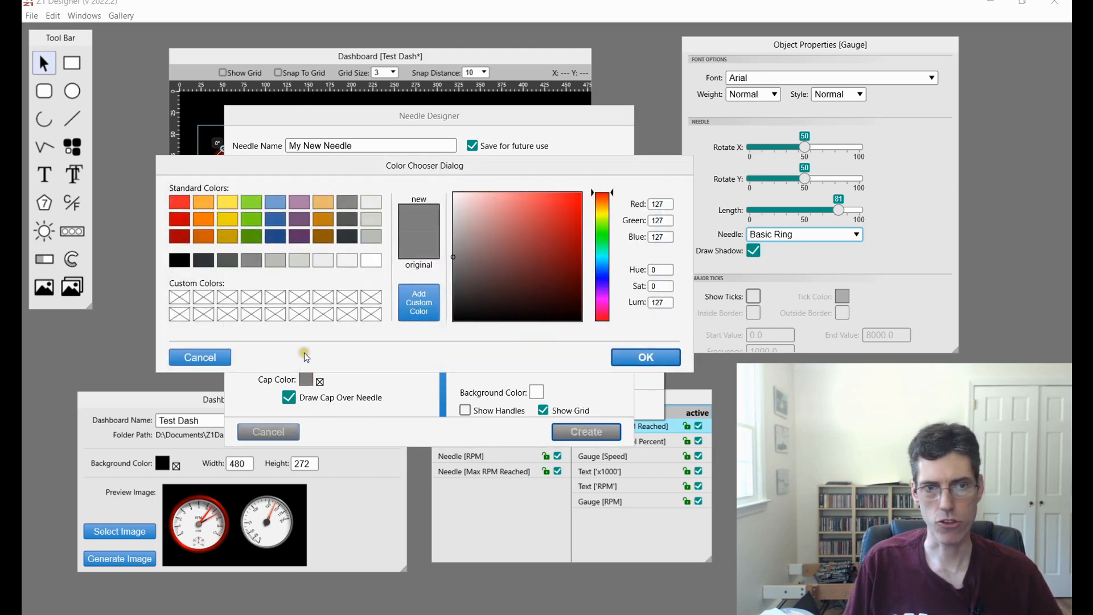
pyautogui.click(325, 221)
pyautogui.click(671, 359)
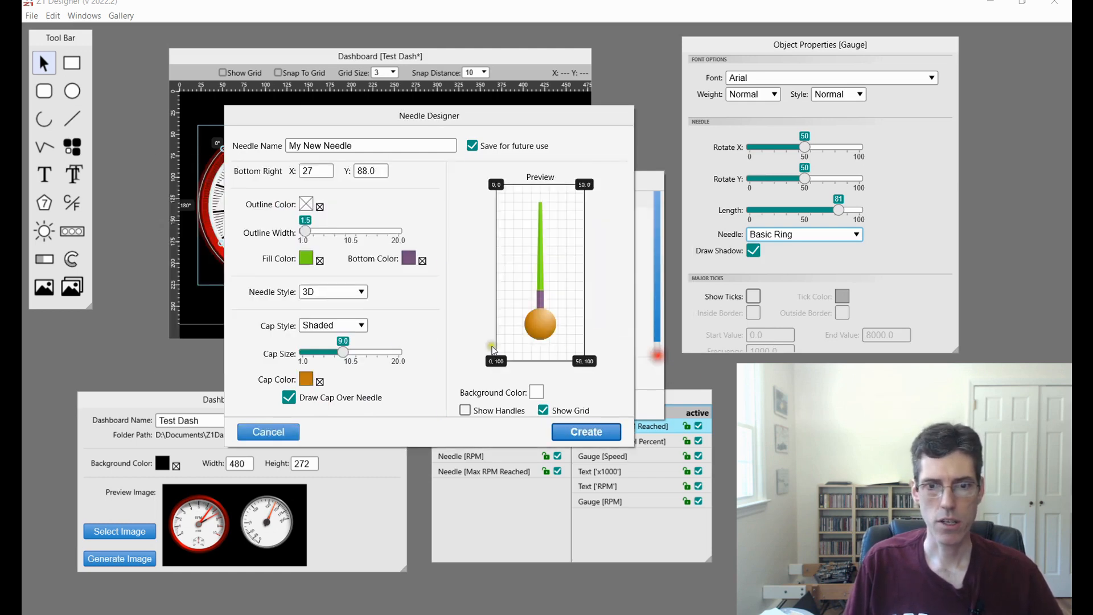
# Step: Set the needle's cap style to Grip and enlarge the cap size to 11.0
pyautogui.click(346, 326)
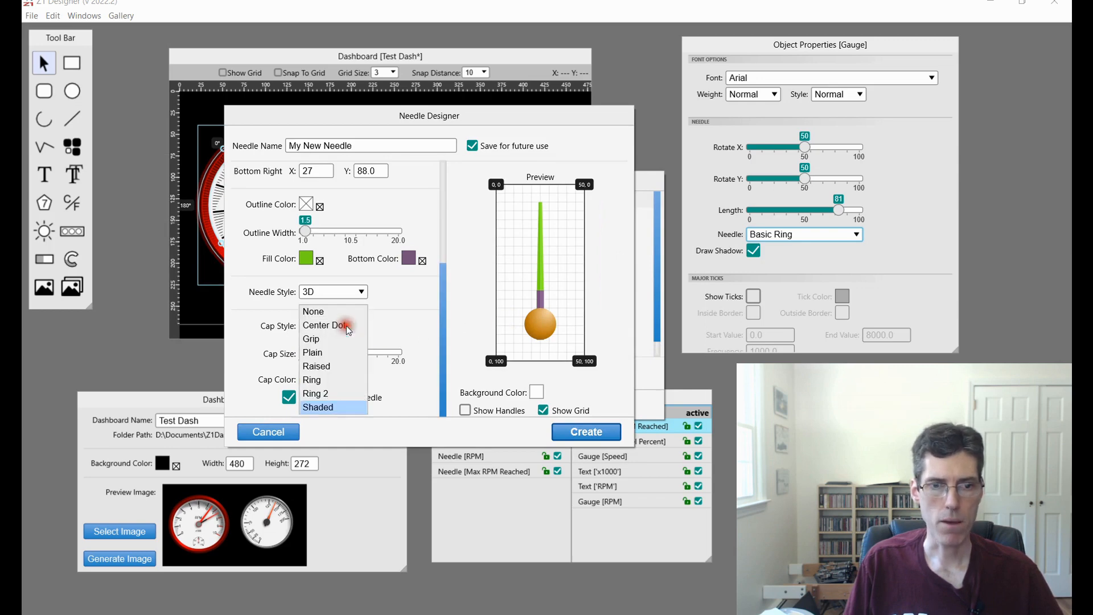
pyautogui.click(329, 323)
pyautogui.click(330, 323)
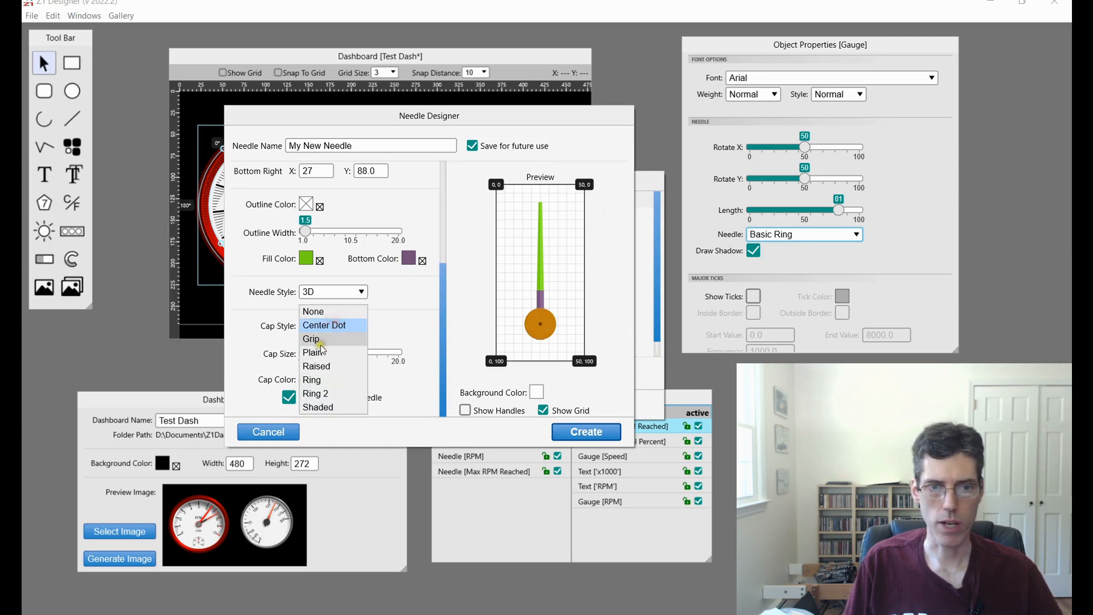
pyautogui.click(326, 340)
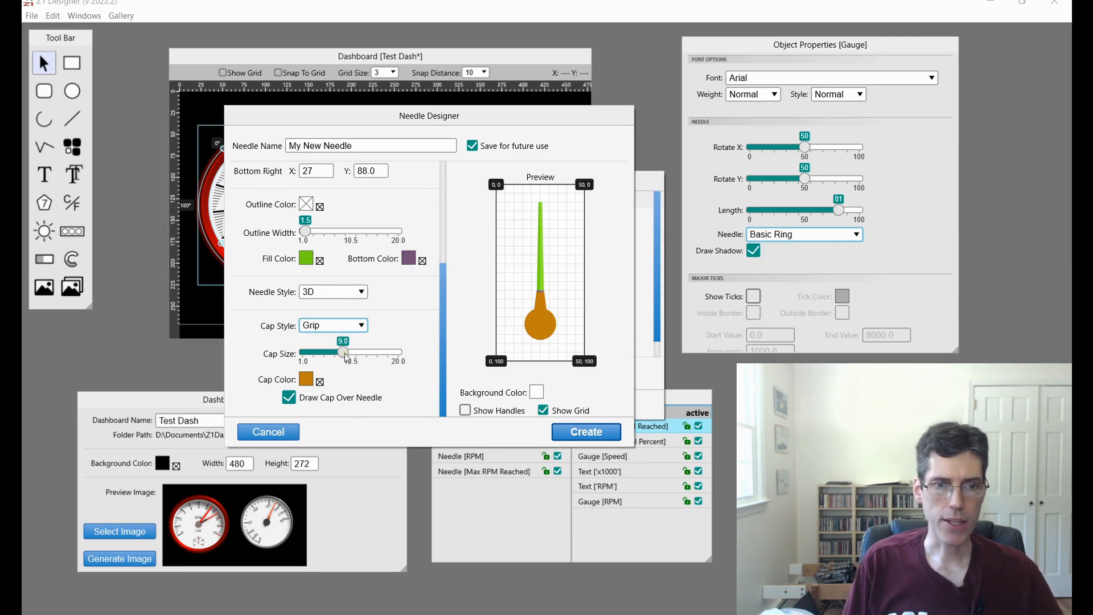
pyautogui.moveTo(344, 353)
pyautogui.mouseDown()
pyautogui.moveTo(321, 352)
pyautogui.moveTo(357, 351)
pyautogui.mouseUp()
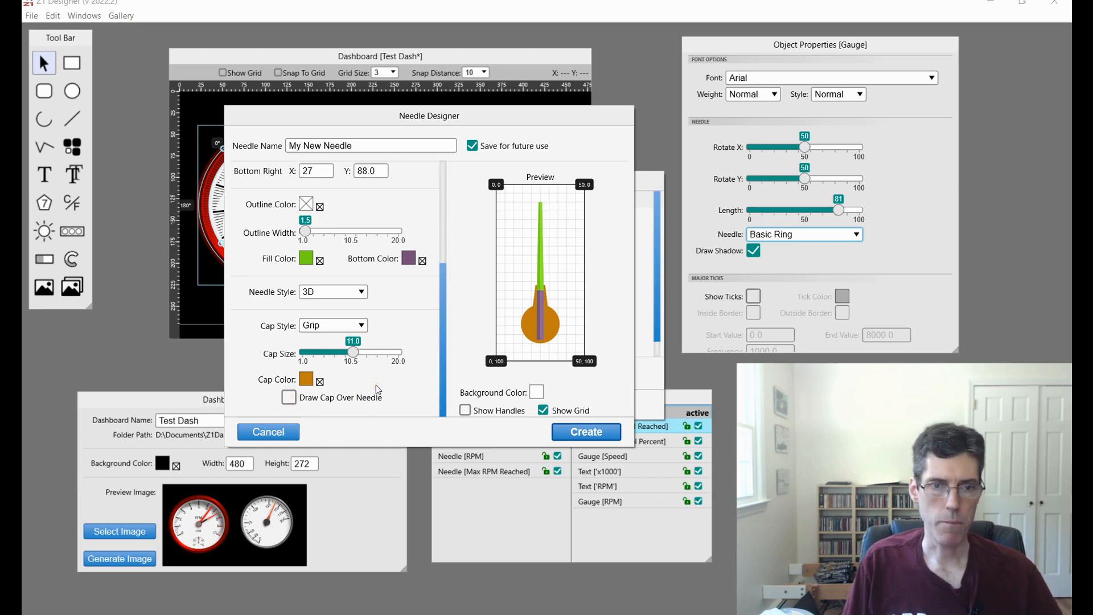
# Step: Create the needle with Draw Cap Over Needle turned off, and close the list of current needles
pyautogui.click(290, 398)
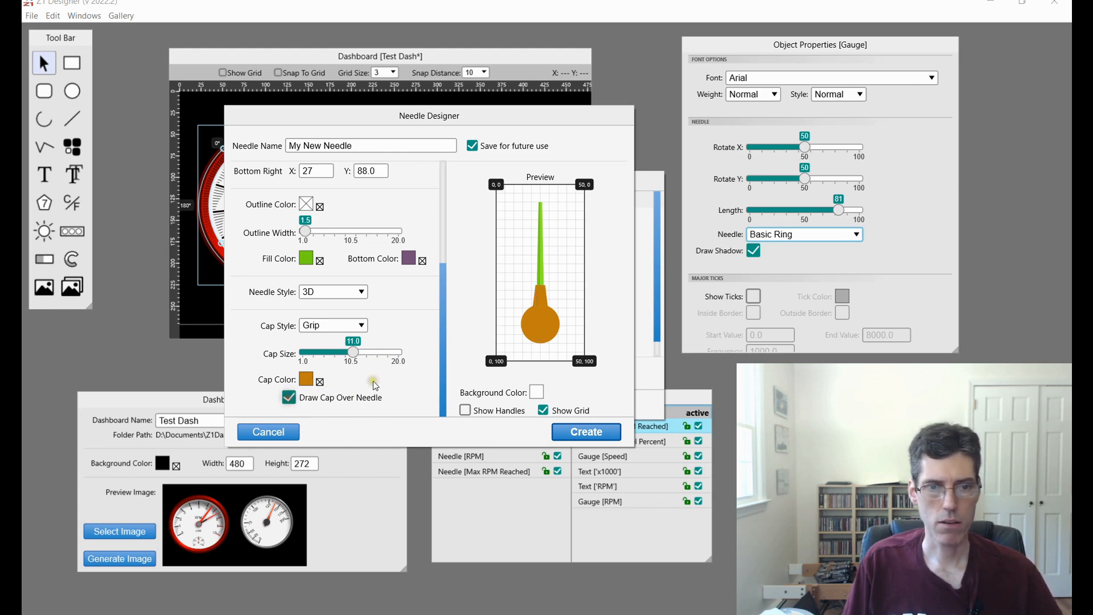
pyautogui.click(289, 398)
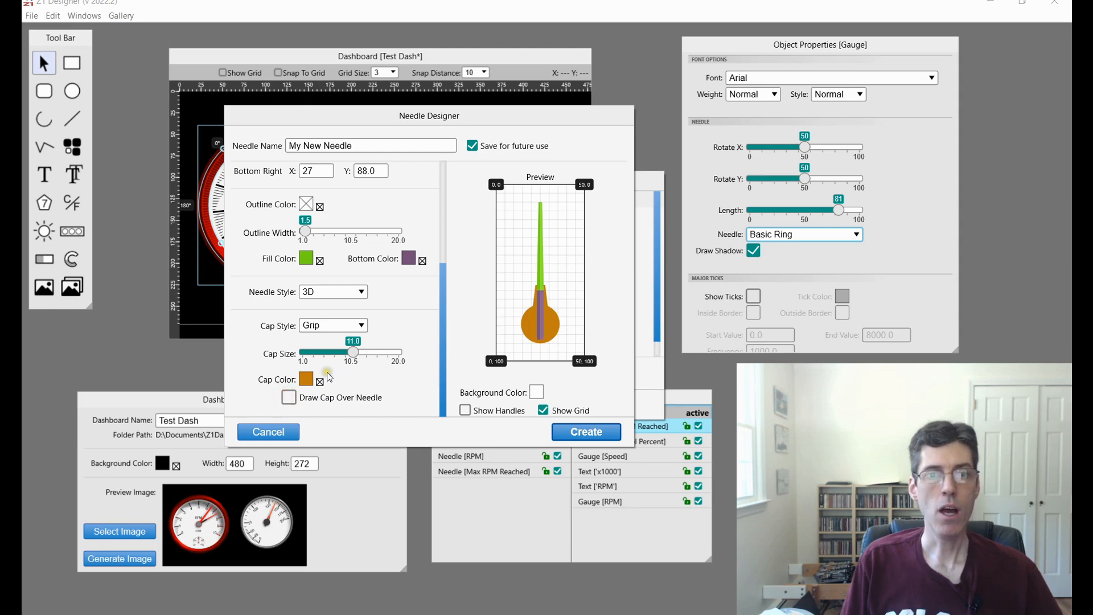
pyautogui.click(581, 433)
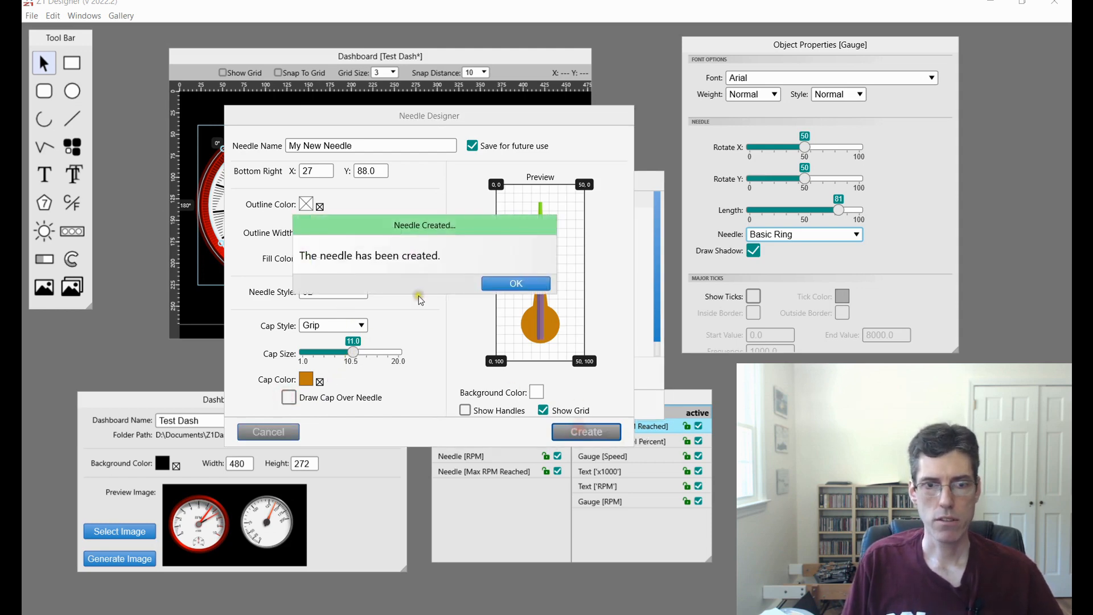
pyautogui.click(497, 285)
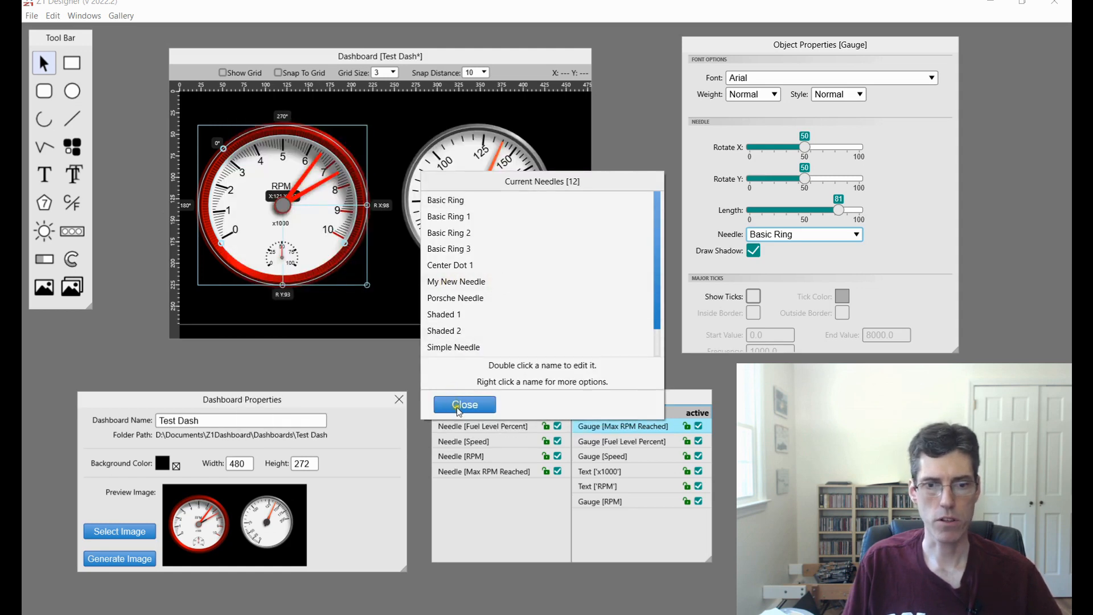
pyautogui.click(459, 405)
# Step: Select the Speed gauge on the dashboard and change its needle to My New Needle
pyautogui.click(555, 308)
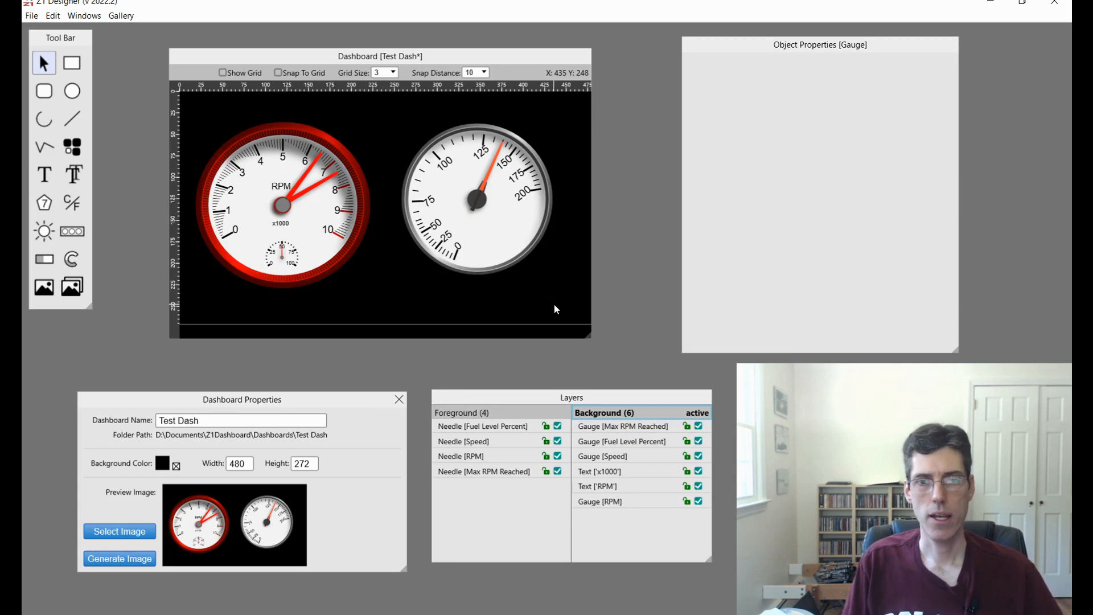
pyautogui.click(516, 224)
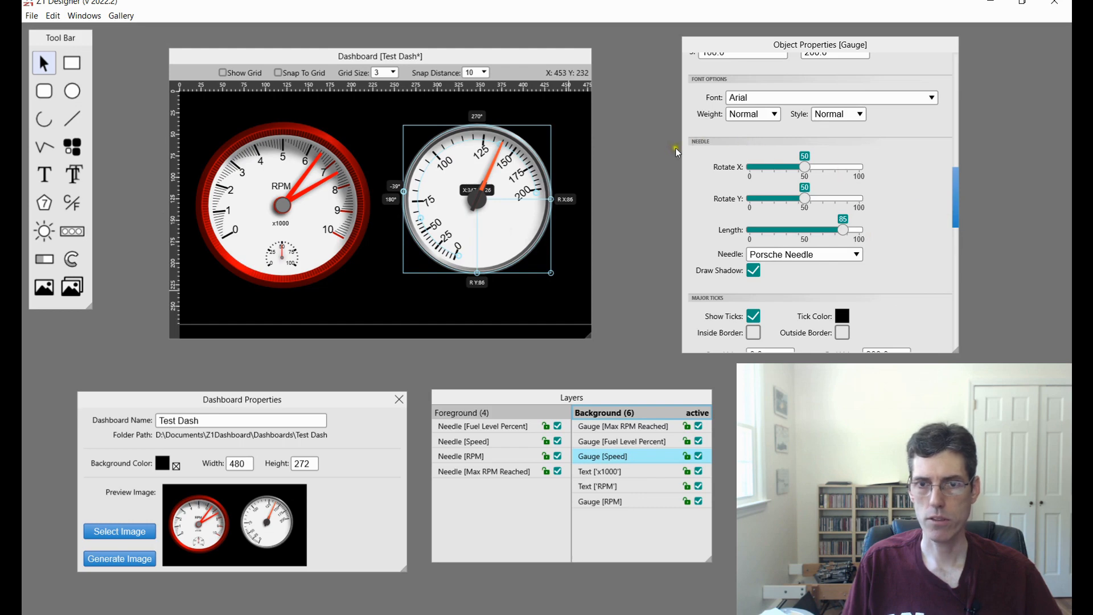
pyautogui.moveTo(954, 194)
pyautogui.mouseDown()
pyautogui.moveTo(961, 66)
pyautogui.moveTo(955, 185)
pyautogui.mouseUp()
pyautogui.click(788, 261)
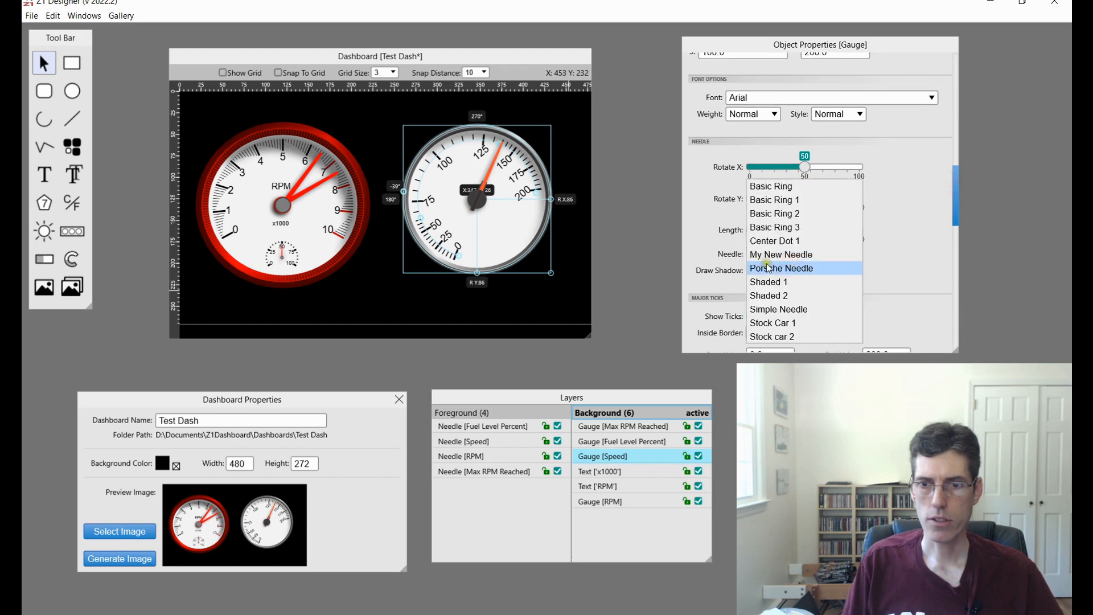
pyautogui.click(772, 256)
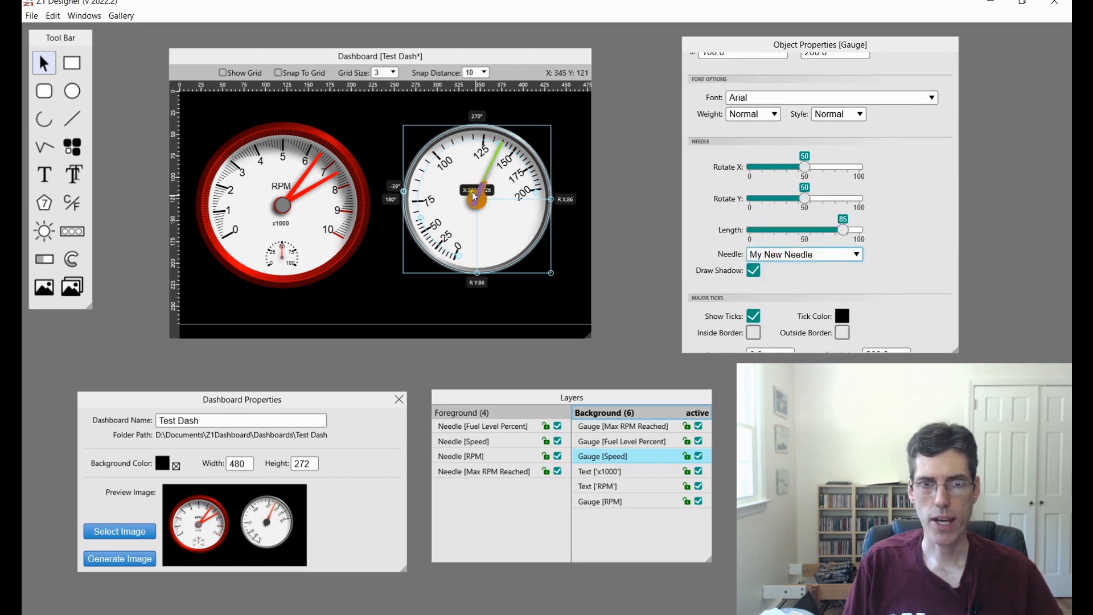